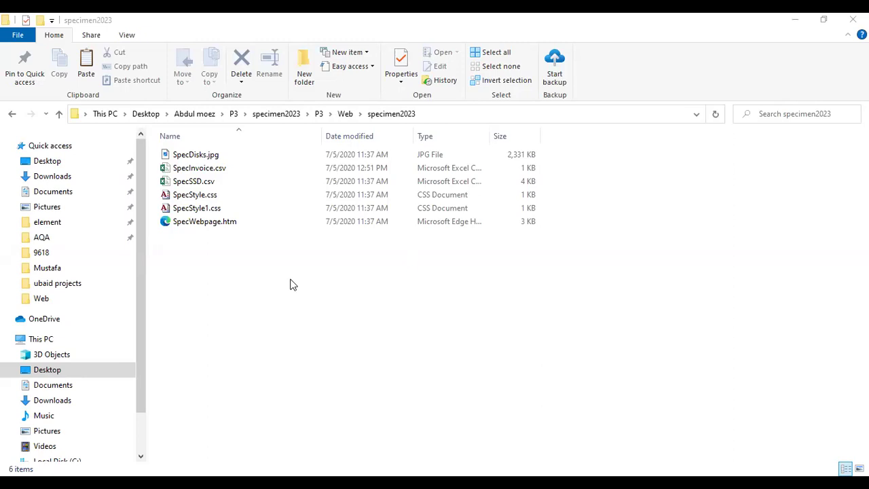
Check the evidence document task in the exam paper and create a new blank document in Word.
{"action": "left_click", "coordinate": [304, 336]}
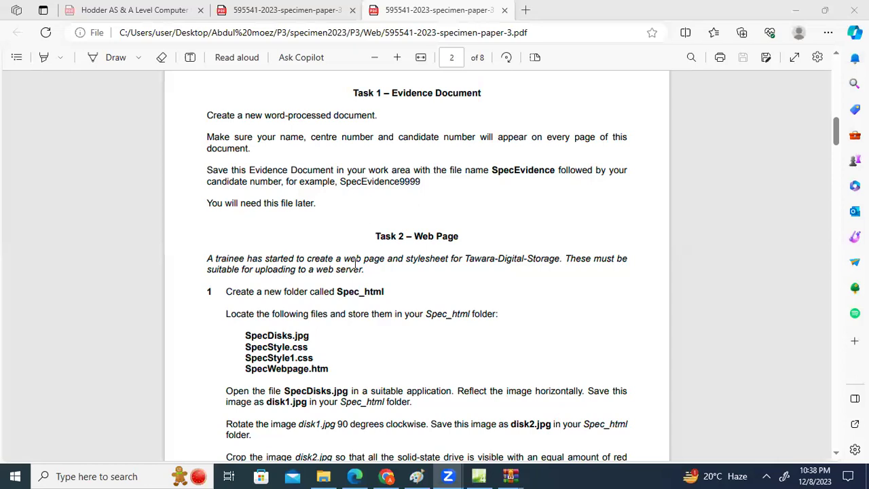
{"action": "scroll", "coordinate": [416, 257], "scroll_direction": "down", "scroll_amount": 3}
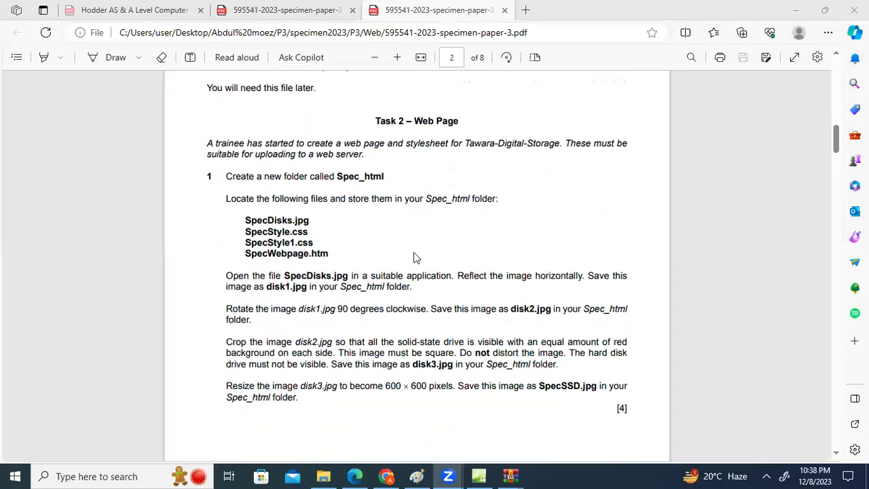
{"action": "scroll", "coordinate": [440, 235], "scroll_direction": "up", "scroll_amount": 5}
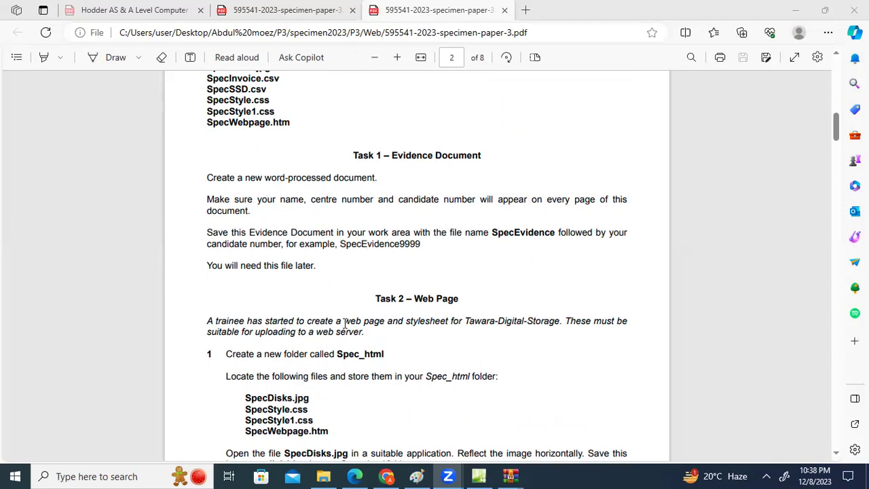
{"action": "left_click", "coordinate": [99, 475]}
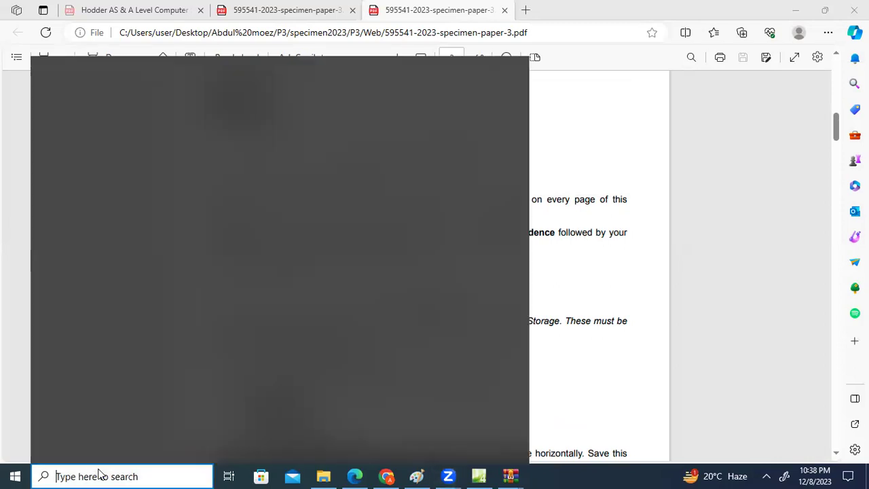
{"action": "type", "text": "word"}
{"action": "left_click", "coordinate": [154, 131]}
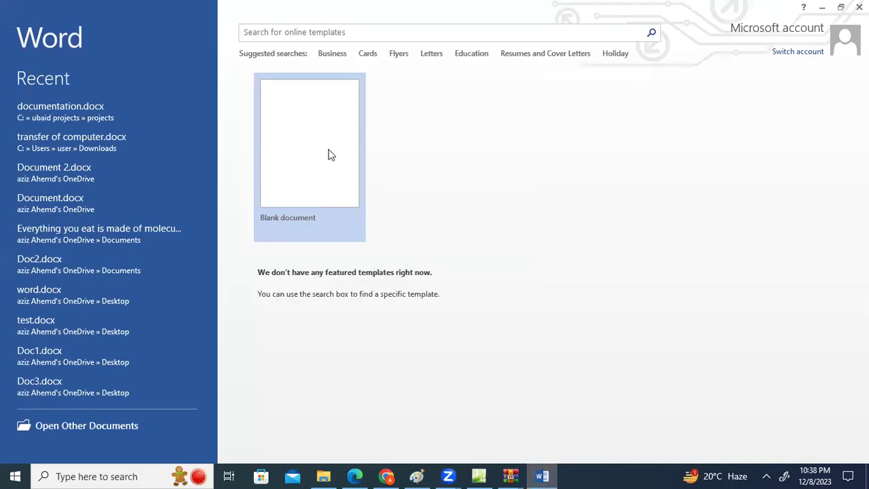
{"action": "left_click", "coordinate": [330, 153]}
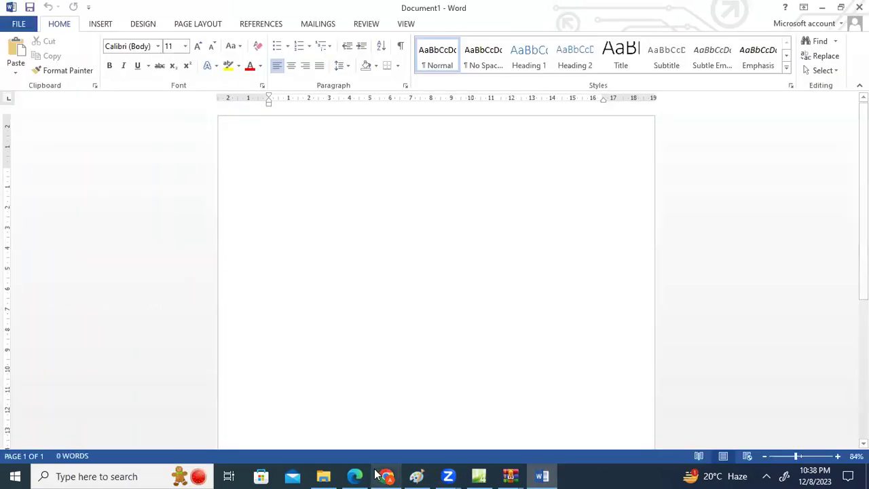
Check the folder name in the exam paper and create a folder named Spec_html inside specimen2023 in File Explorer.
{"action": "left_click", "coordinate": [354, 476]}
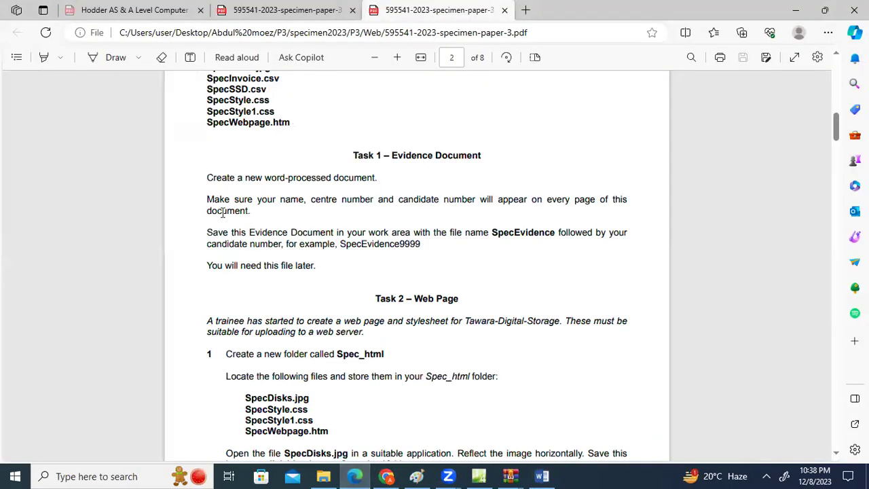
{"action": "scroll", "coordinate": [322, 331], "scroll_direction": "down", "scroll_amount": 2}
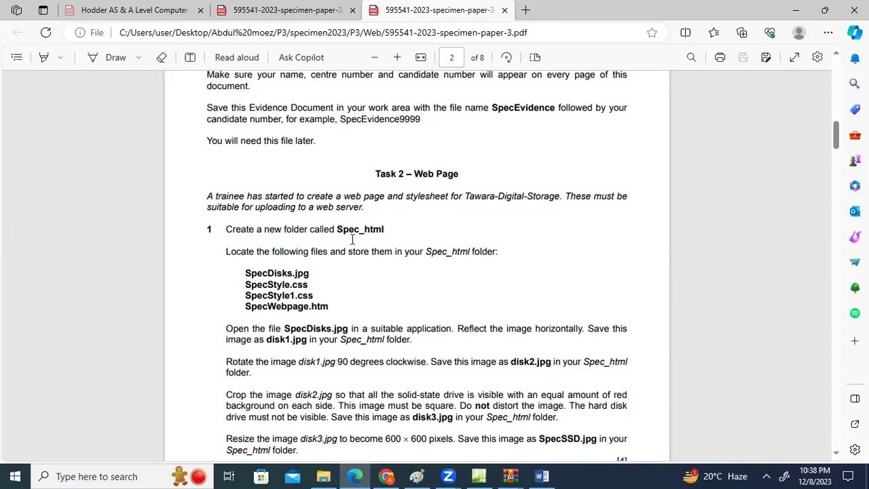
{"action": "left_click_drag", "start_coordinate": [337, 231], "coordinate": [386, 235]}
{"action": "left_click", "coordinate": [392, 260]}
{"action": "left_click", "coordinate": [323, 476]}
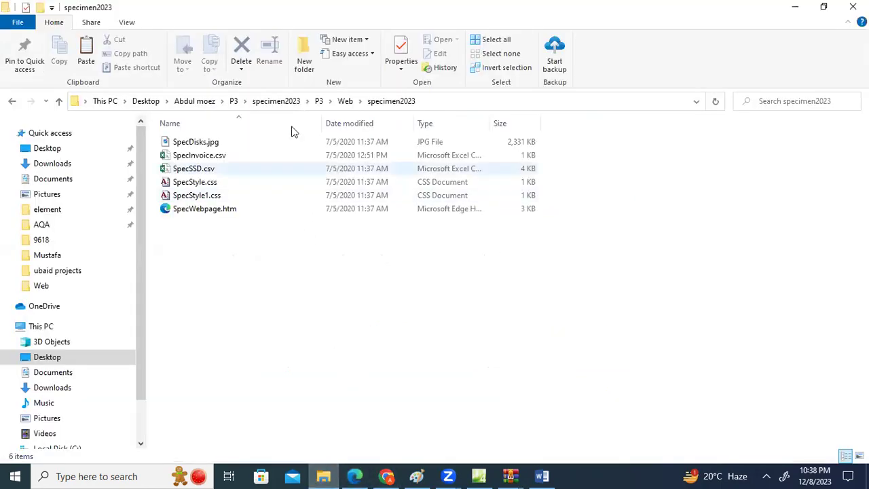
{"action": "left_click", "coordinate": [303, 58]}
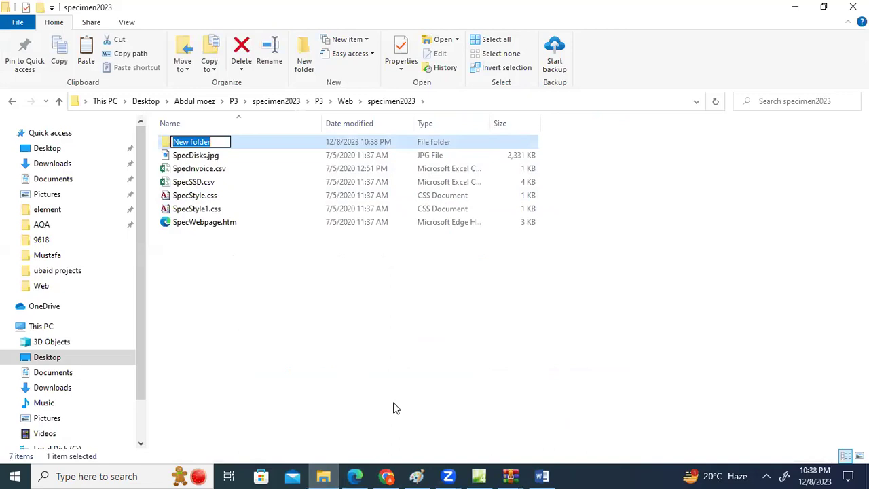
{"action": "type", "text": "Spec_html"}
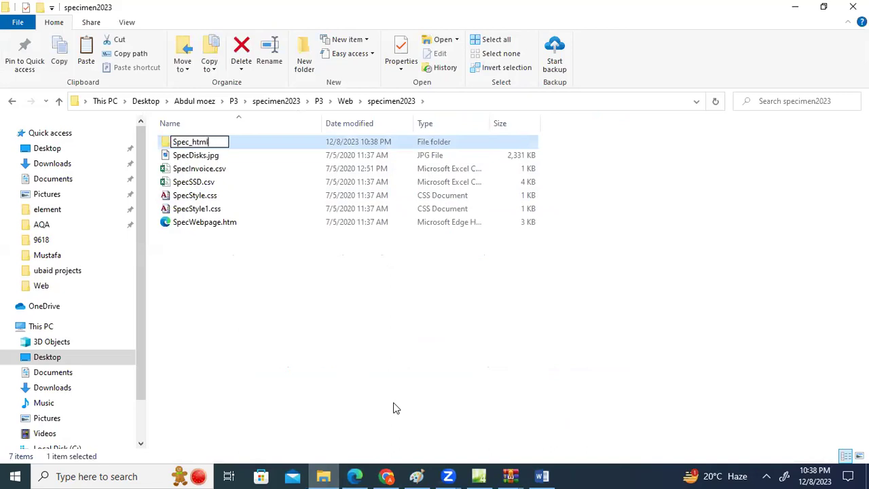
{"action": "left_click", "coordinate": [397, 408]}
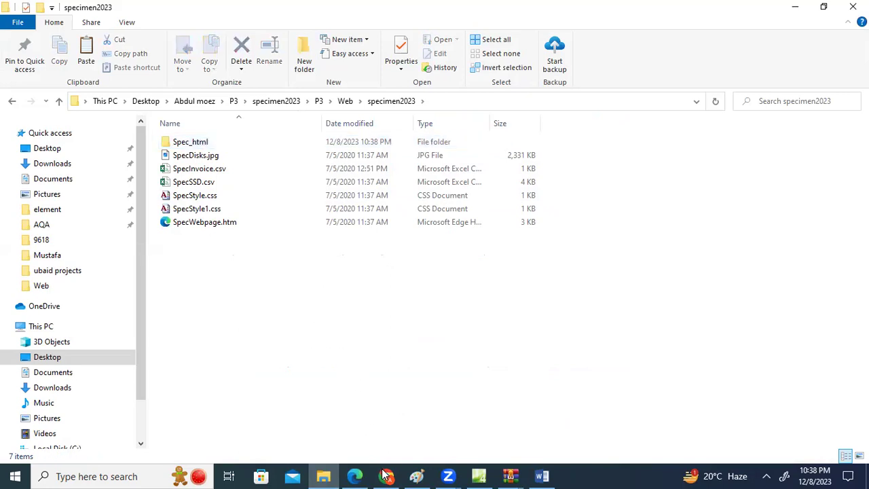
Put SpecDisks.jpg, SpecStyle.css, SpecStyle1.css and SpecWebpage.htm into the Spec_html folder, checking the file list against the exam paper.
{"action": "left_click", "coordinate": [355, 476]}
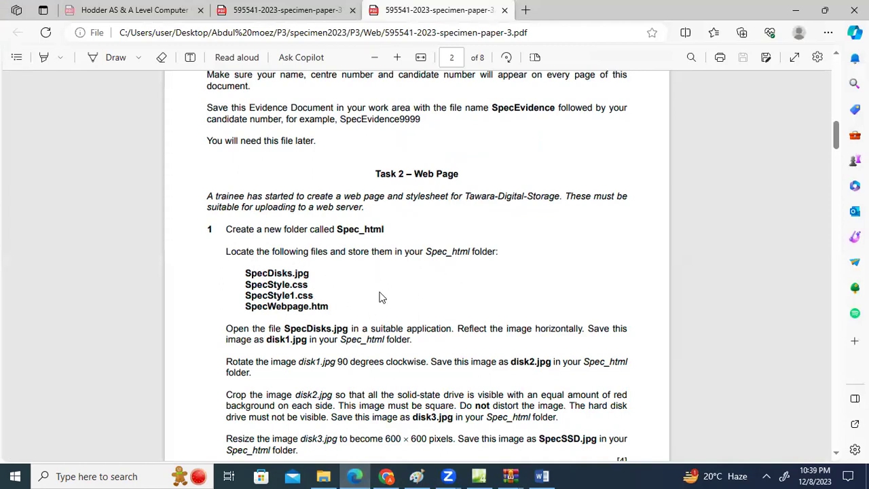
{"action": "left_click", "coordinate": [324, 476]}
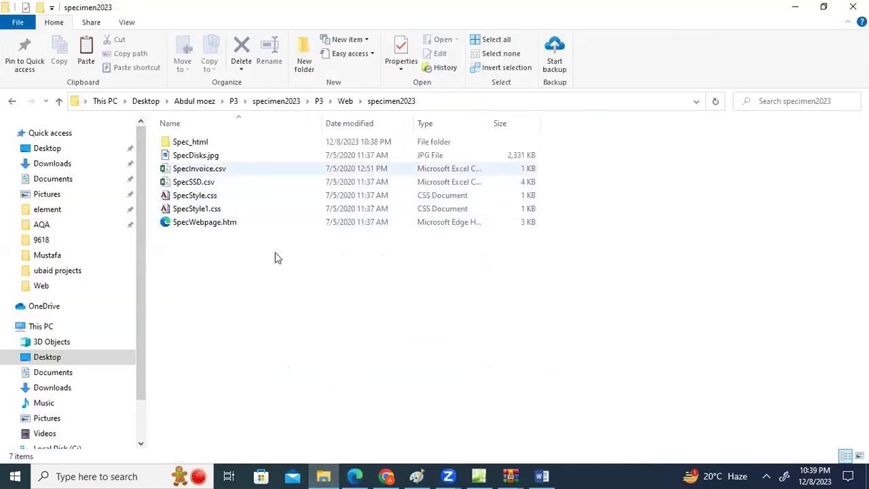
{"action": "left_click", "coordinate": [356, 474]}
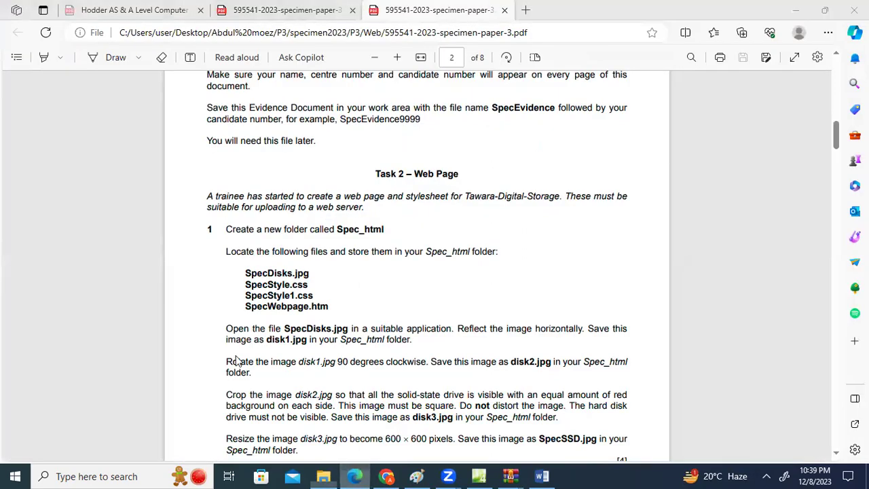
{"action": "key", "text": "alt+Tab"}
{"action": "left_click", "coordinate": [237, 167]}
{"action": "left_click", "coordinate": [237, 160]}
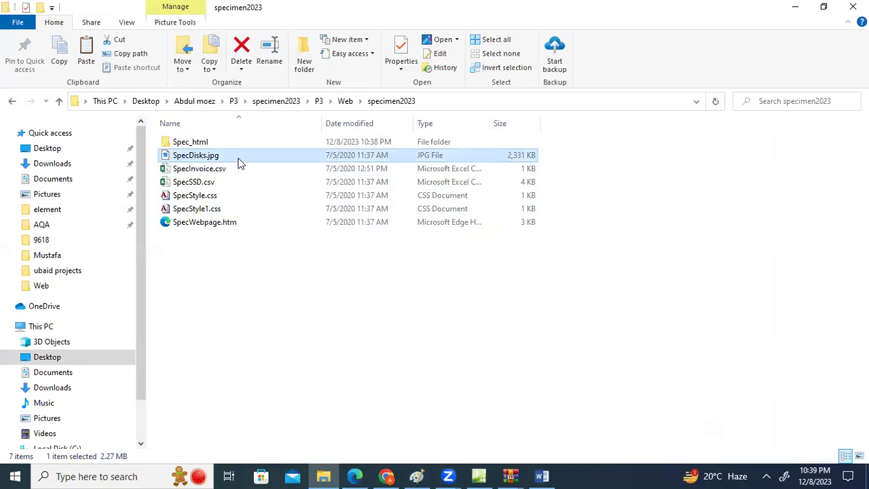
{"action": "left_click", "coordinate": [354, 475]}
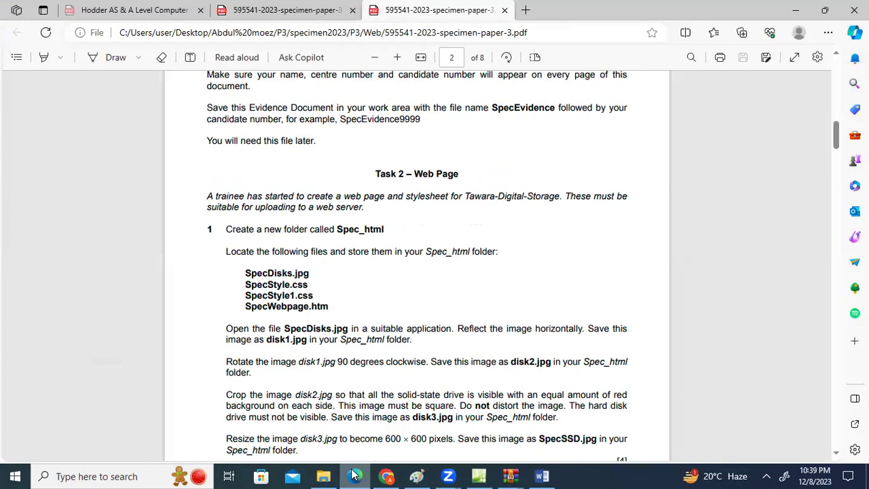
{"action": "left_click", "coordinate": [323, 476]}
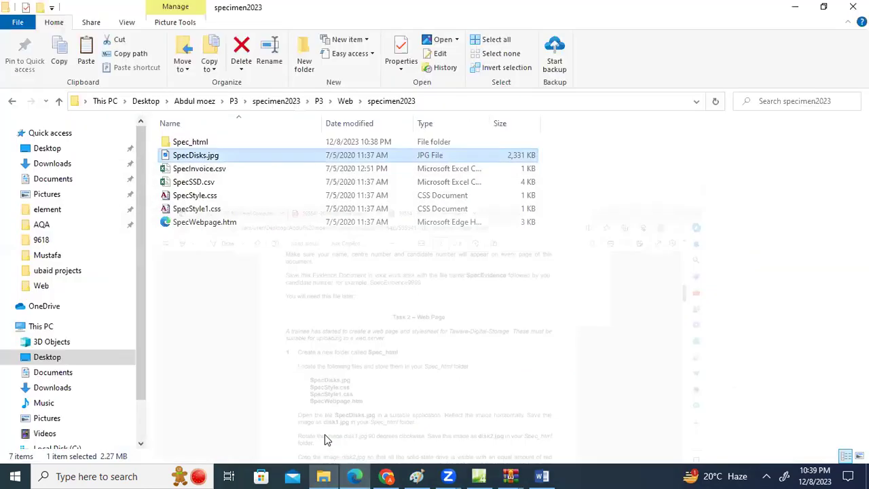
{"action": "left_click", "coordinate": [247, 197], "text": "ctrl"}
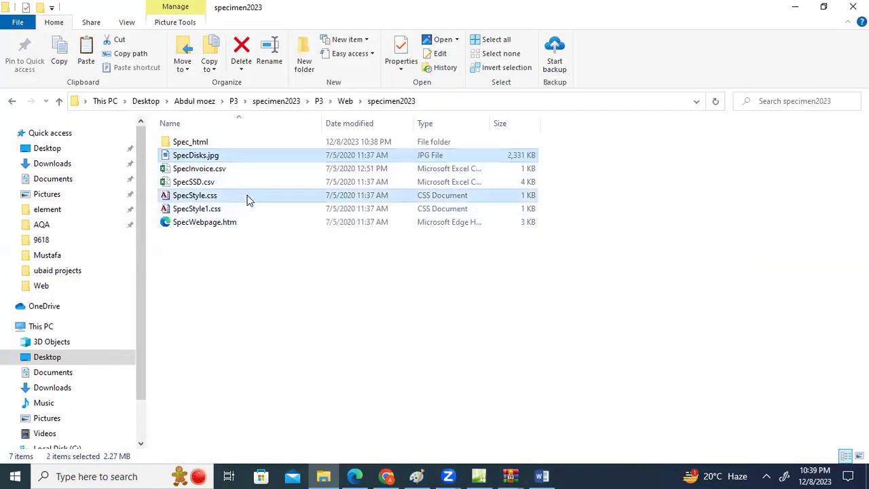
{"action": "left_click", "coordinate": [355, 476]}
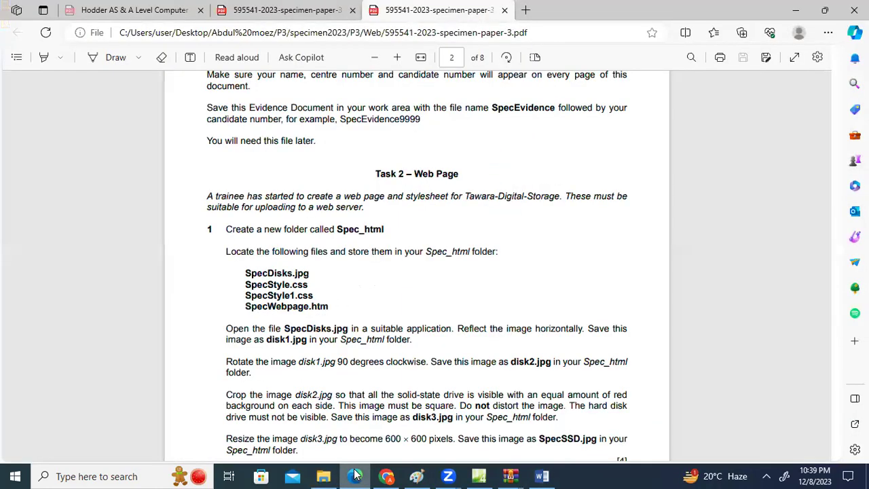
{"action": "left_click", "coordinate": [323, 476]}
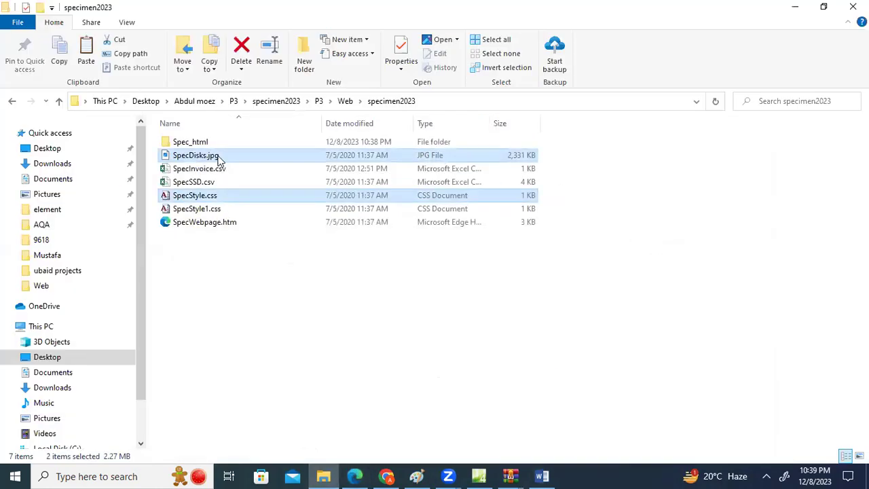
{"action": "left_click", "coordinate": [232, 211], "text": "ctrl"}
{"action": "left_click", "coordinate": [233, 222], "text": "ctrl"}
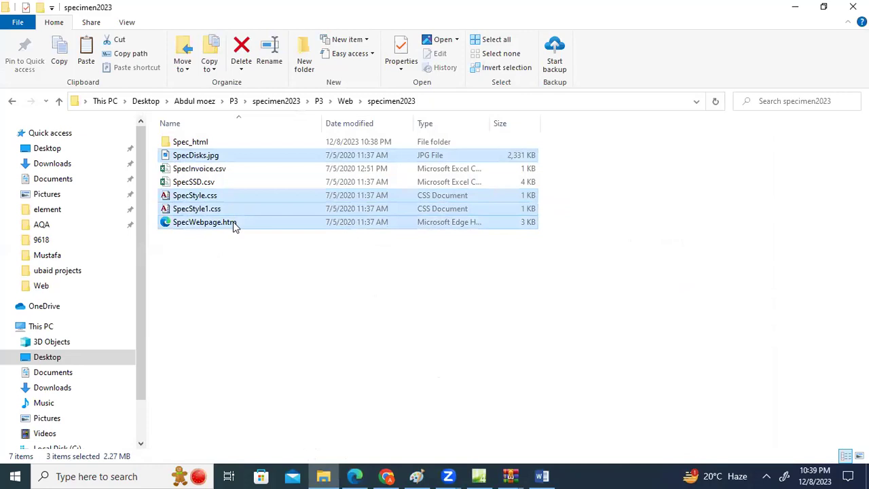
{"action": "double_click", "coordinate": [219, 146]}
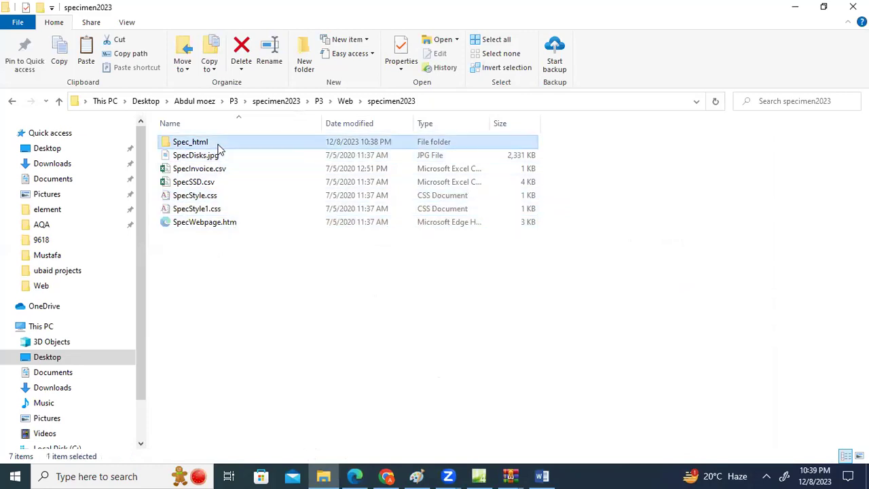
{"action": "key", "text": "ctrl+v"}
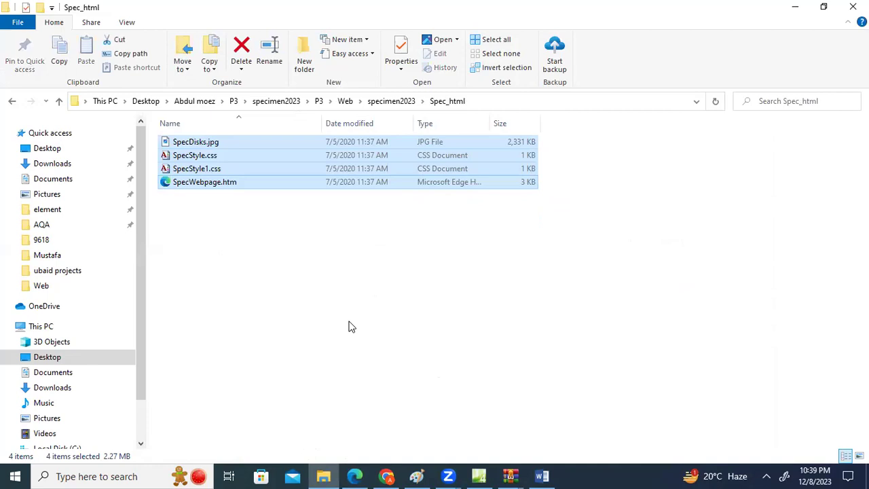
{"action": "left_click", "coordinate": [364, 335]}
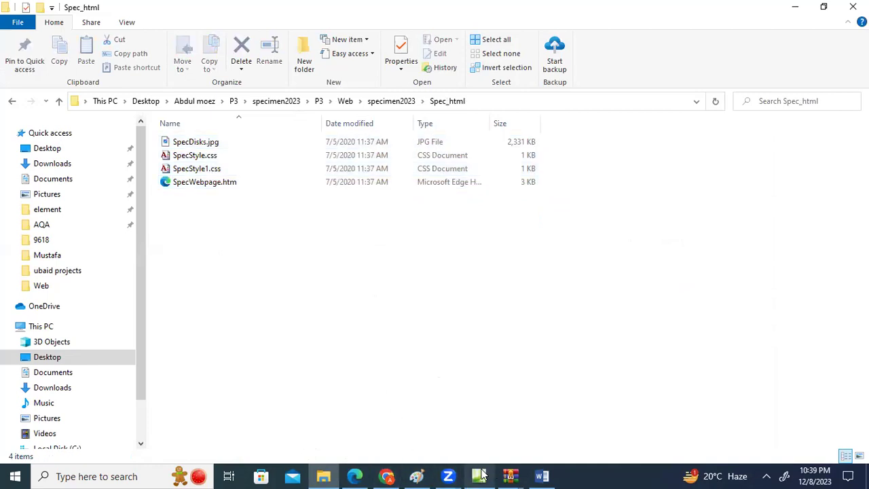
Read the image editing instructions in the exam paper and open SpecDisks.jpg from the Spec_html folder in Paint 3D.
{"action": "left_click", "coordinate": [355, 476]}
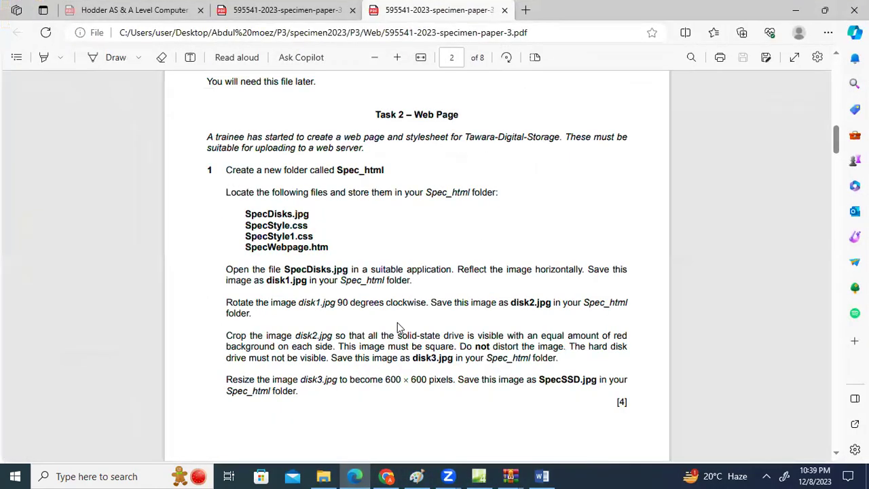
{"action": "scroll", "coordinate": [310, 281], "scroll_direction": "down", "scroll_amount": 2}
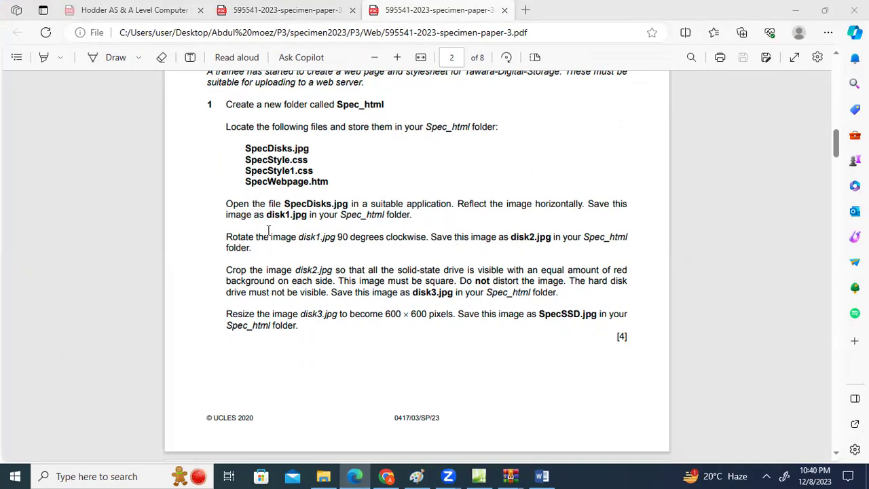
{"action": "left_click_drag", "start_coordinate": [225, 199], "coordinate": [358, 199]}
{"action": "left_click", "coordinate": [364, 239]}
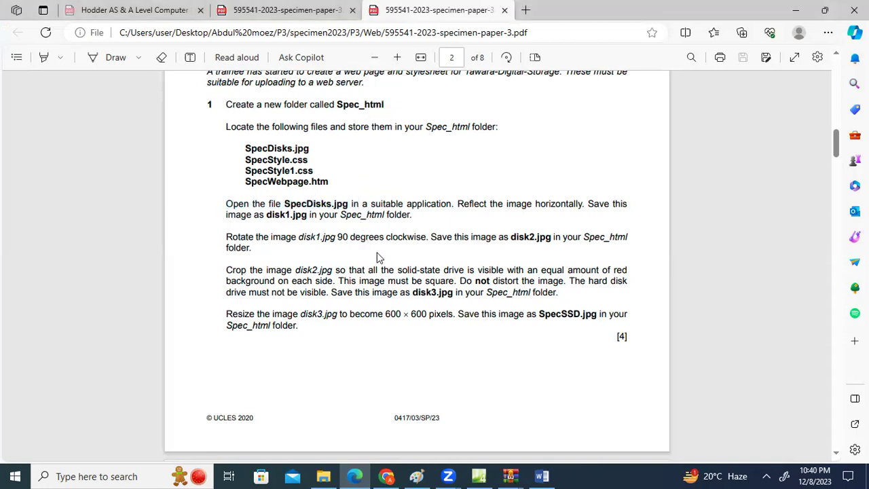
{"action": "left_click", "coordinate": [324, 476]}
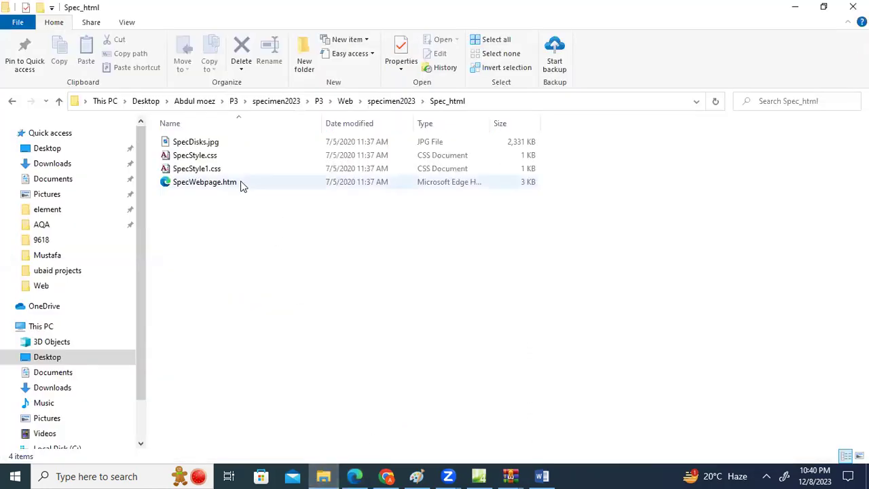
{"action": "double_click", "coordinate": [245, 143]}
{"action": "right_click", "coordinate": [244, 143]}
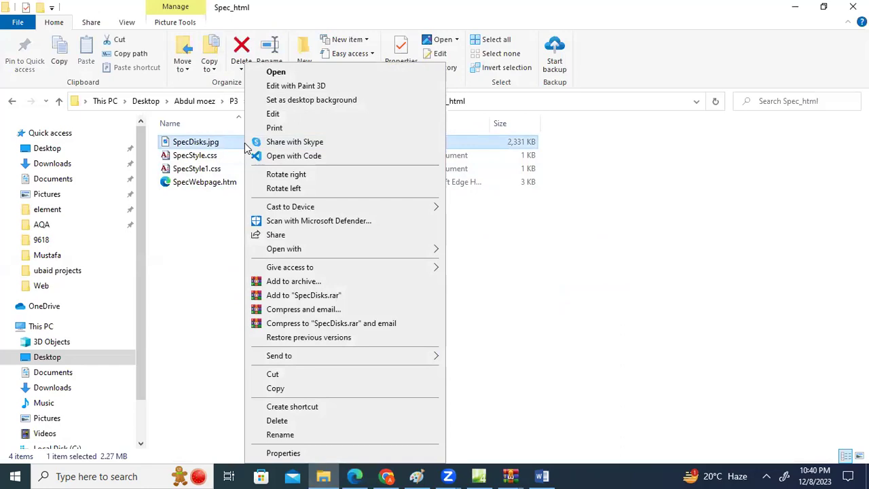
{"action": "left_click", "coordinate": [351, 87]}
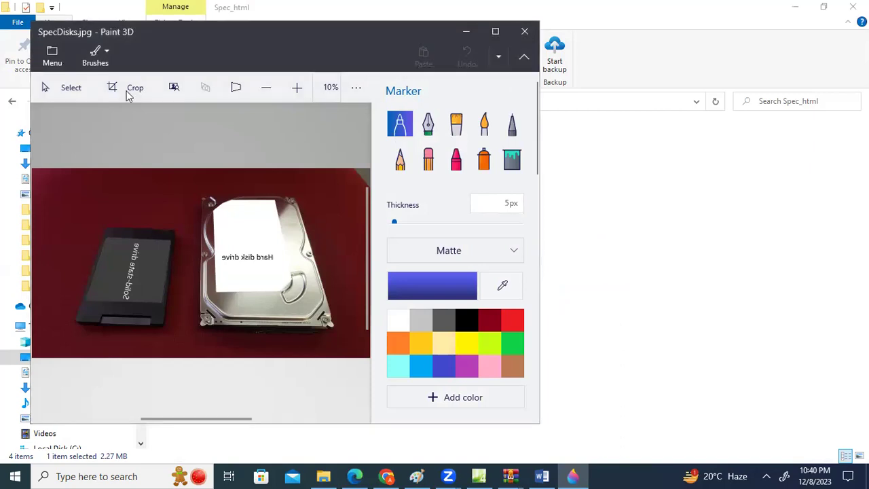
Recheck the image editing instructions in the exam paper and close Paint 3D.
{"action": "left_click", "coordinate": [222, 57]}
{"action": "left_click", "coordinate": [355, 476]}
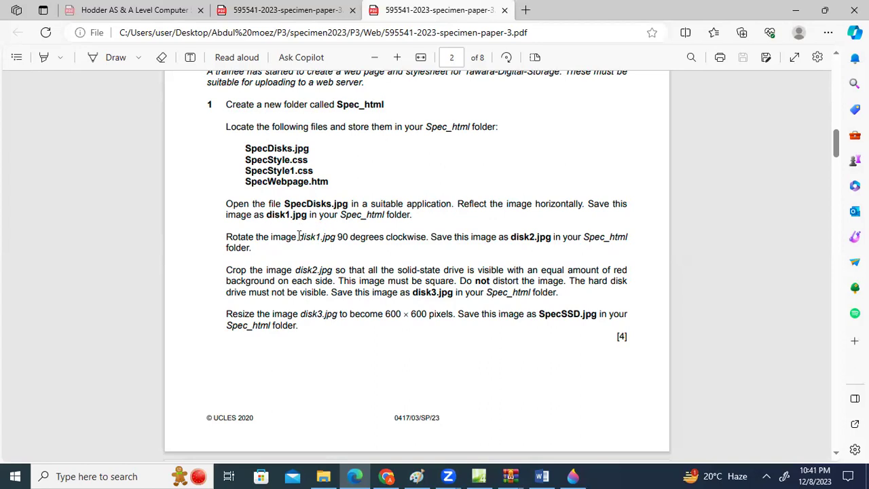
{"action": "left_click", "coordinate": [578, 476]}
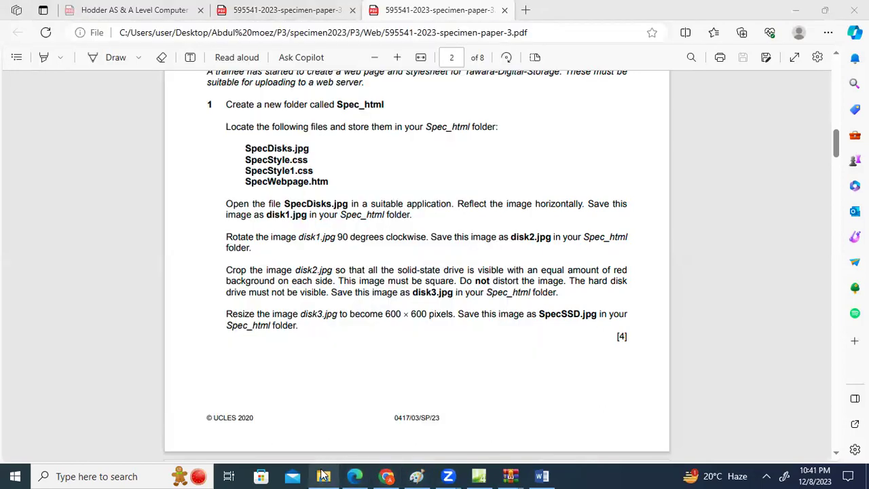
Locate SpecDisks.jpg in the Spec_html folder in File Explorer and launch Paint.
{"action": "left_click", "coordinate": [324, 476]}
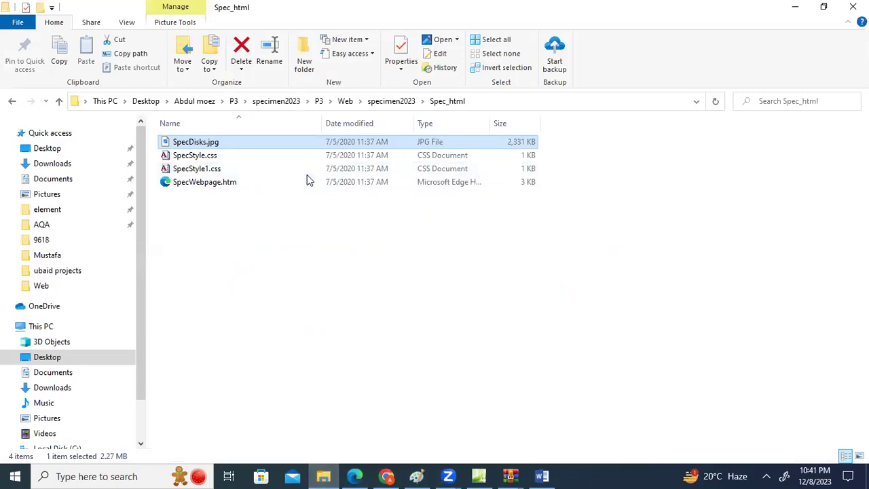
{"action": "right_click", "coordinate": [279, 144]}
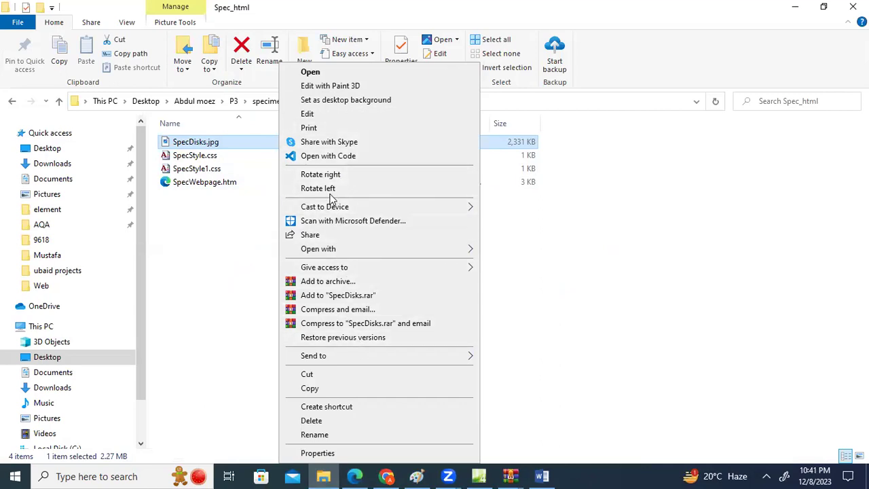
{"action": "left_click", "coordinate": [93, 476]}
{"action": "type", "text": "pa"}
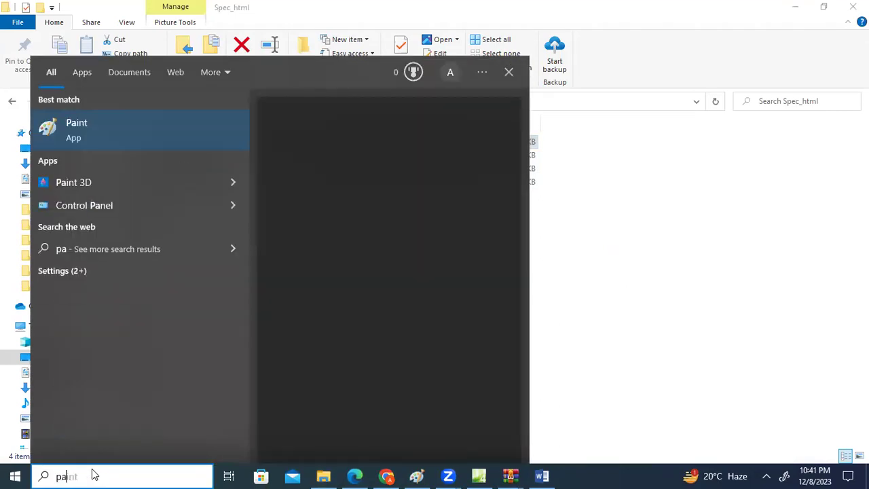
{"action": "left_click", "coordinate": [100, 133]}
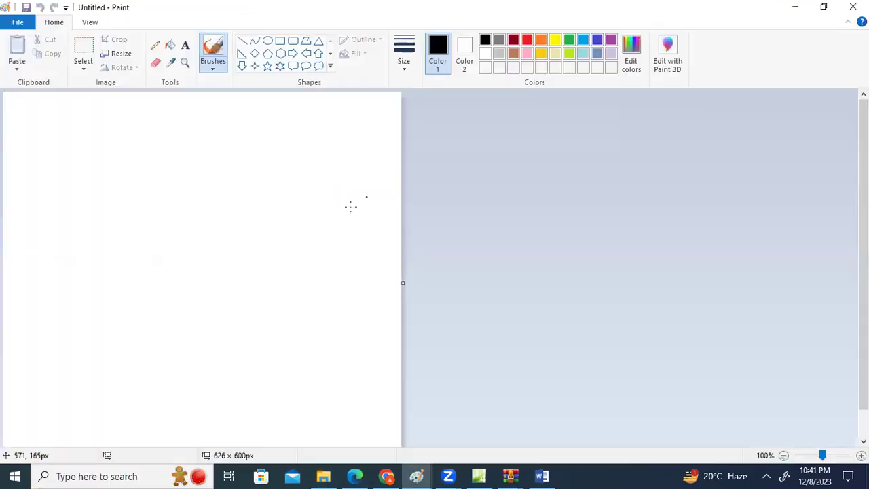
Open SpecDisks.jpg in Paint from the Spec_html folder inside P3, specimen2023, P3, Web, specimen2023 under the student's Desktop folder.
{"action": "left_click", "coordinate": [21, 24]}
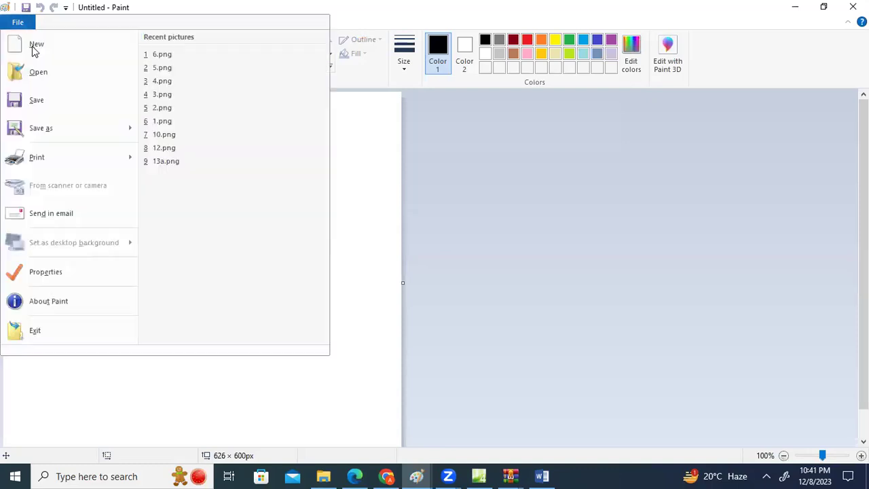
{"action": "left_click", "coordinate": [49, 81]}
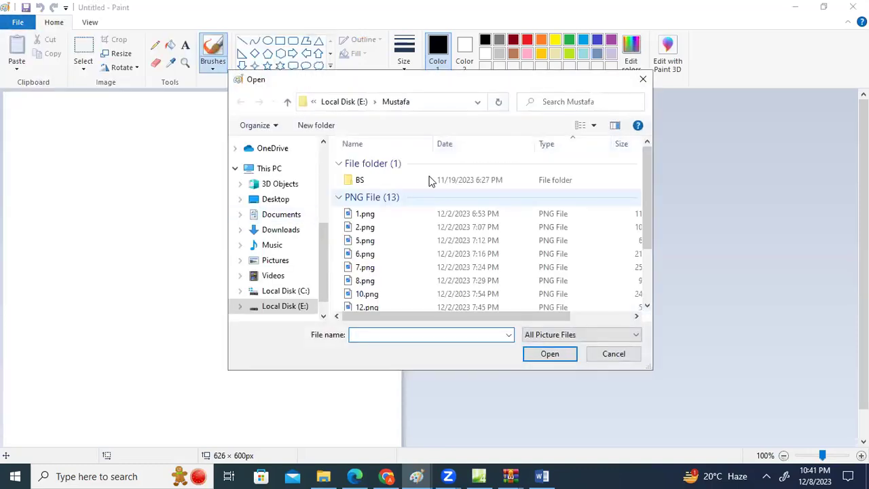
{"action": "left_click_drag", "start_coordinate": [425, 79], "coordinate": [377, 39]}
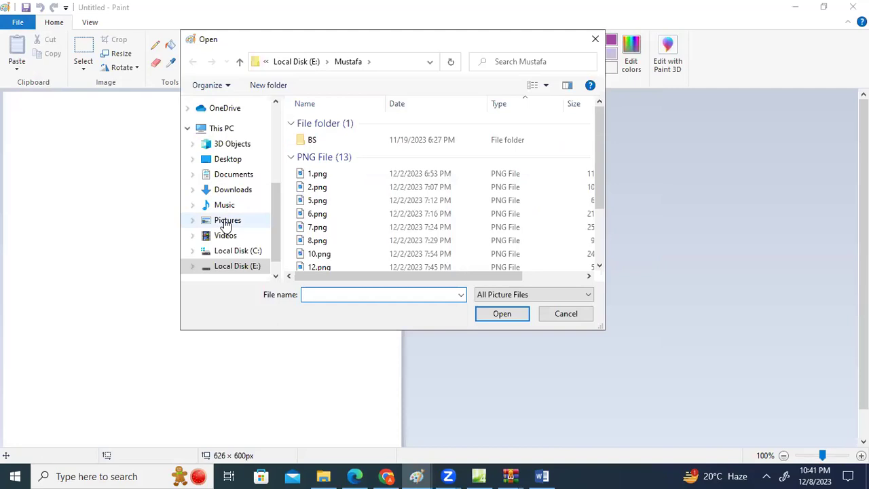
{"action": "left_click", "coordinate": [231, 160]}
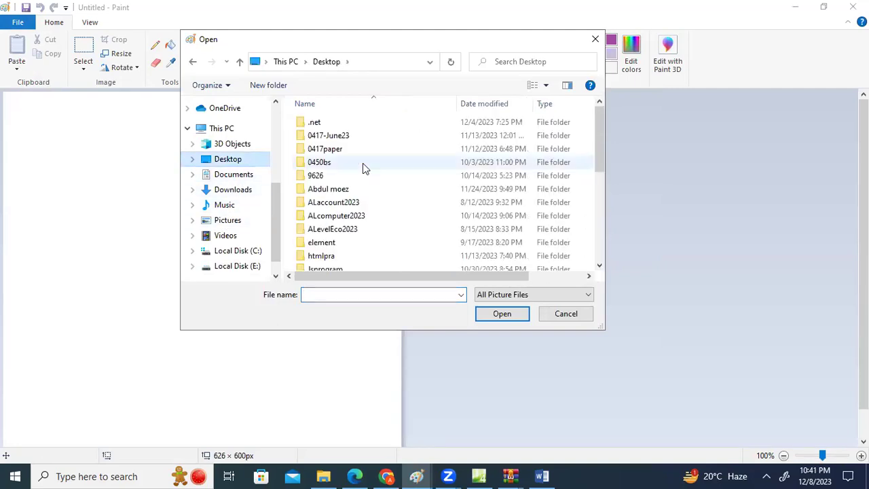
{"action": "double_click", "coordinate": [370, 190]}
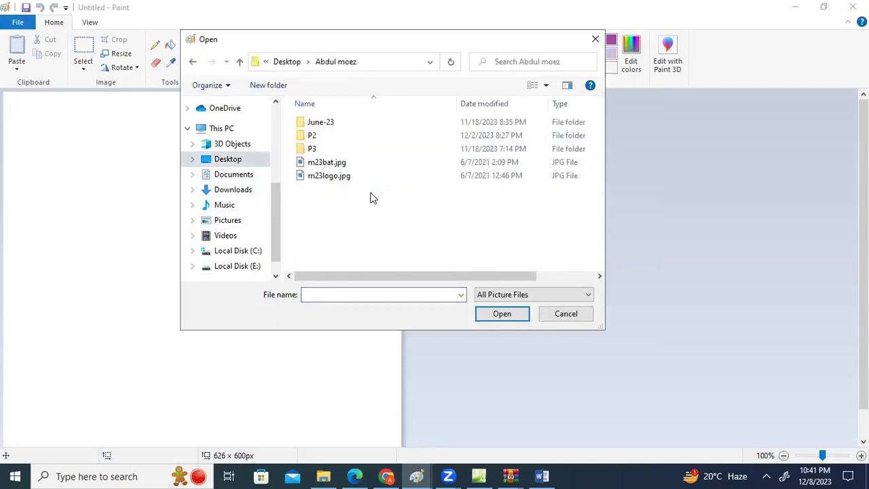
{"action": "double_click", "coordinate": [352, 151]}
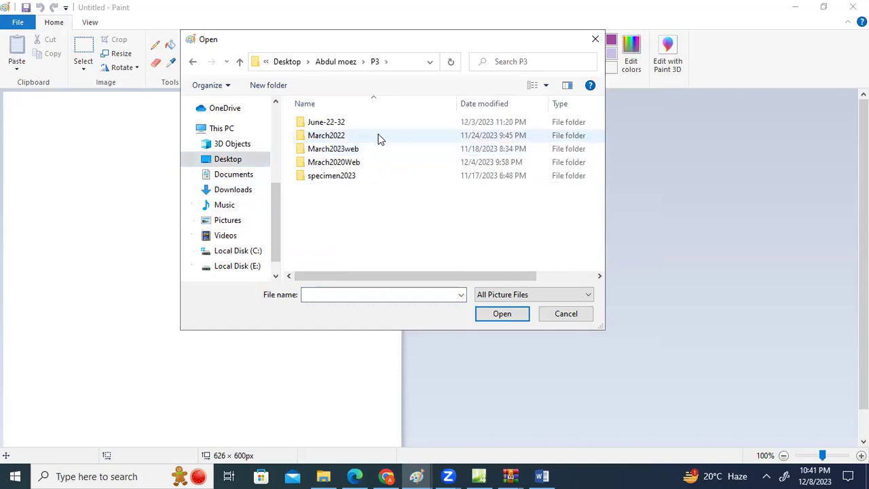
{"action": "double_click", "coordinate": [371, 177]}
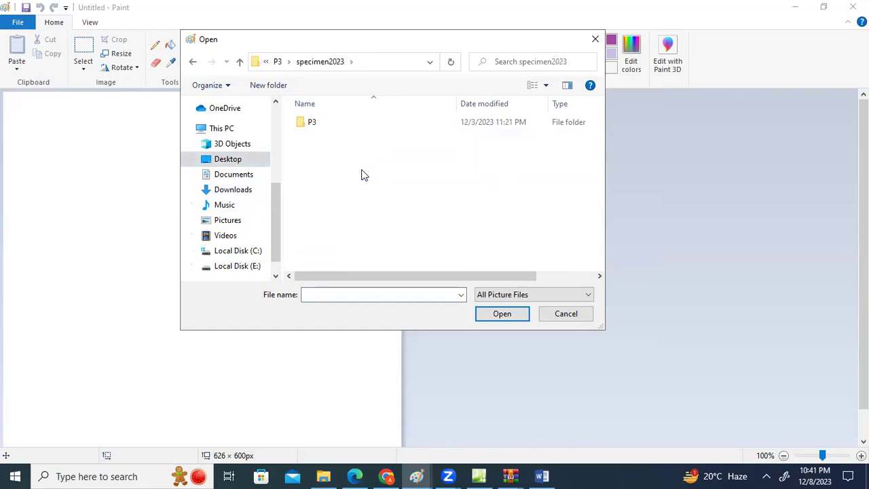
{"action": "double_click", "coordinate": [354, 122]}
{"action": "double_click", "coordinate": [365, 138]}
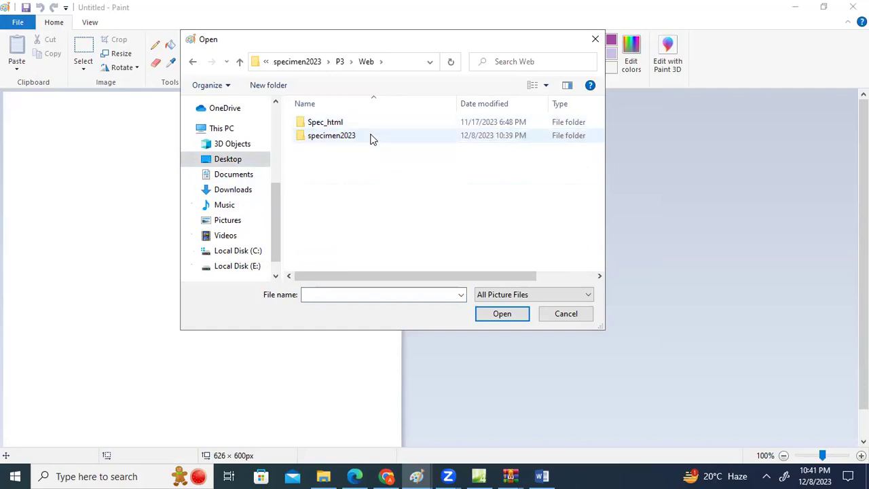
{"action": "double_click", "coordinate": [372, 138]}
{"action": "double_click", "coordinate": [365, 127]}
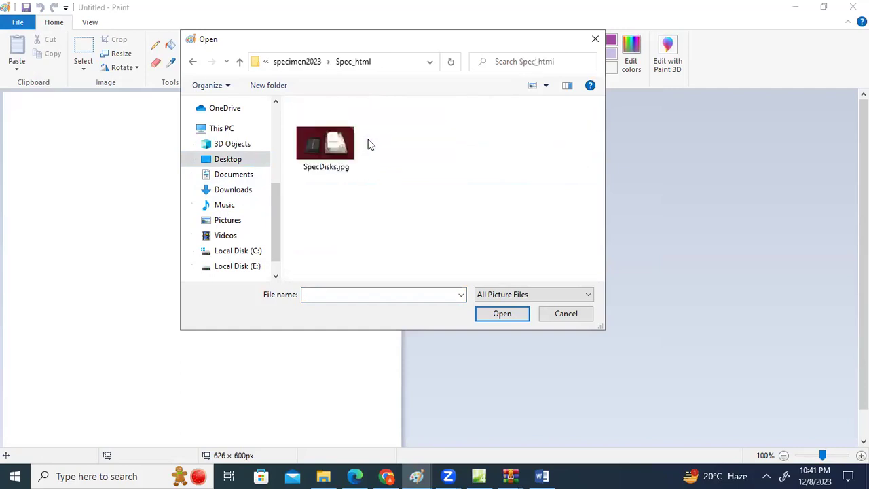
{"action": "left_click", "coordinate": [357, 153]}
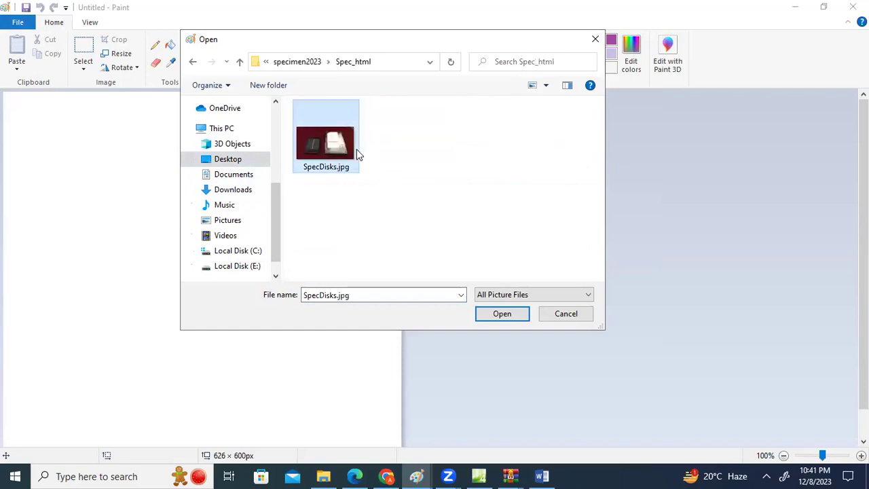
{"action": "left_click", "coordinate": [503, 314]}
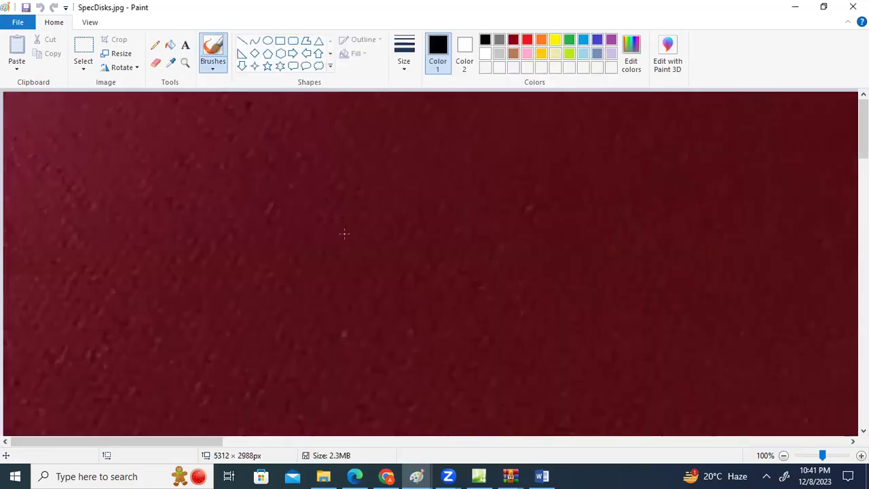
Flip the whole SpecDisks.jpg image horizontally.
{"action": "scroll", "coordinate": [244, 326], "scroll_direction": "down", "scroll_amount": 3}
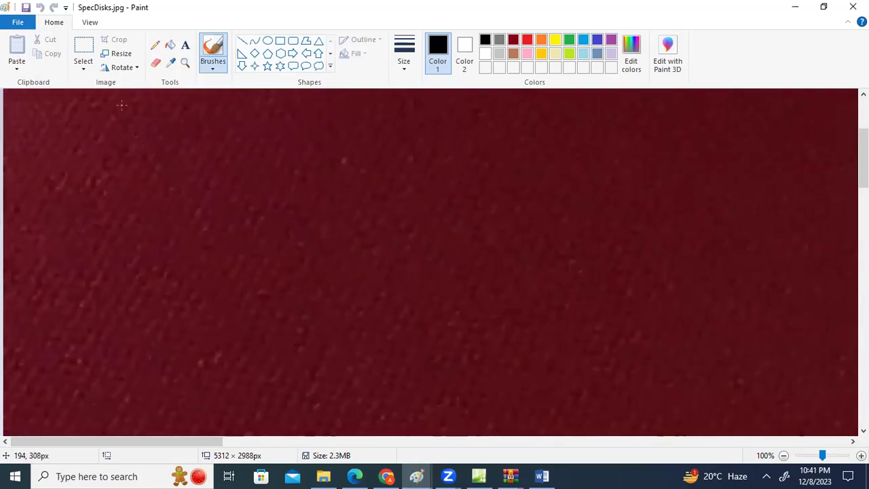
{"action": "left_click", "coordinate": [96, 24]}
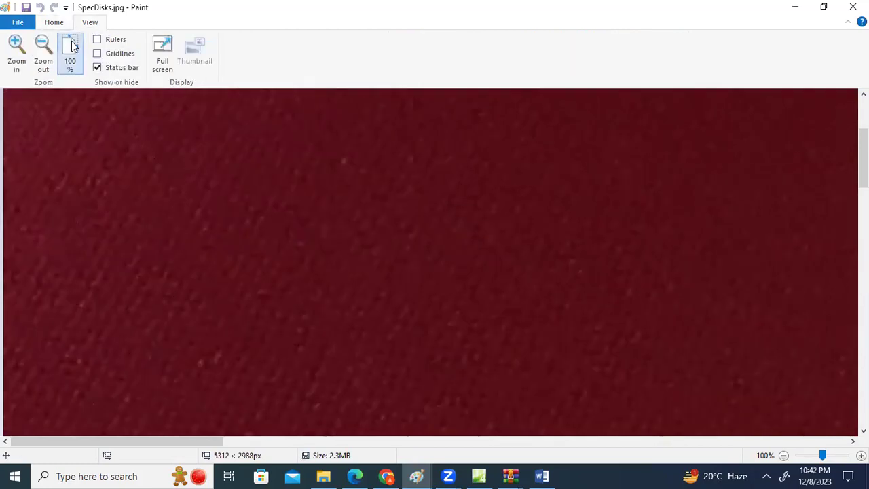
{"action": "left_click", "coordinate": [47, 52]}
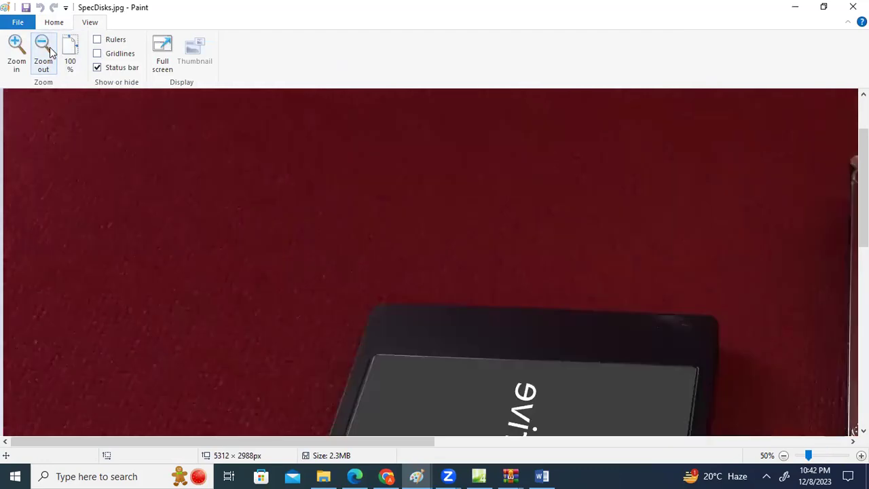
{"action": "left_click", "coordinate": [50, 52]}
{"action": "left_click", "coordinate": [49, 52]}
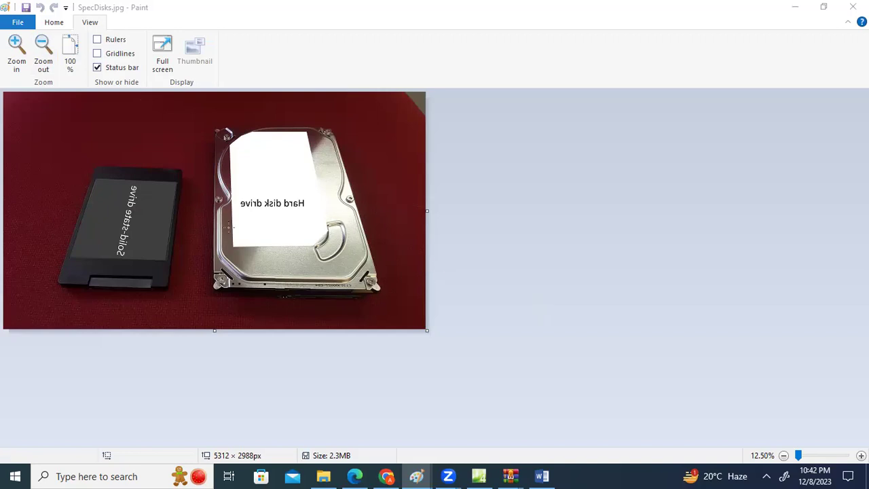
{"action": "left_click", "coordinate": [58, 25]}
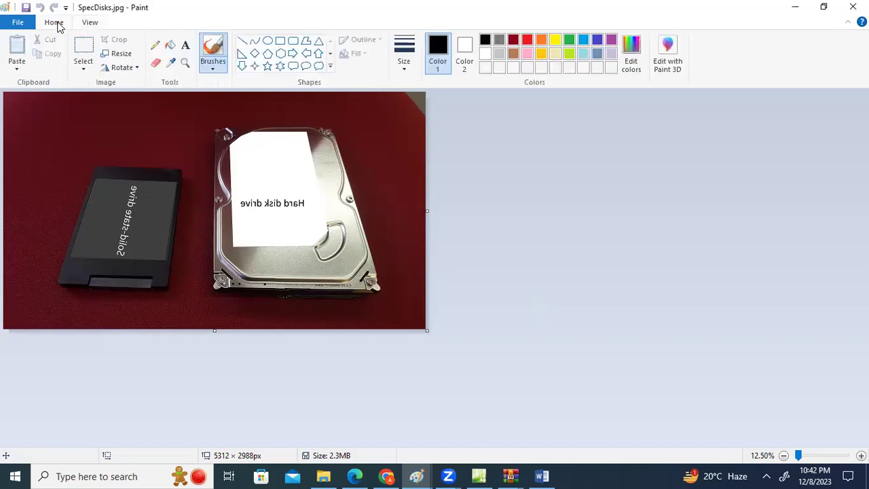
{"action": "left_click", "coordinate": [137, 69]}
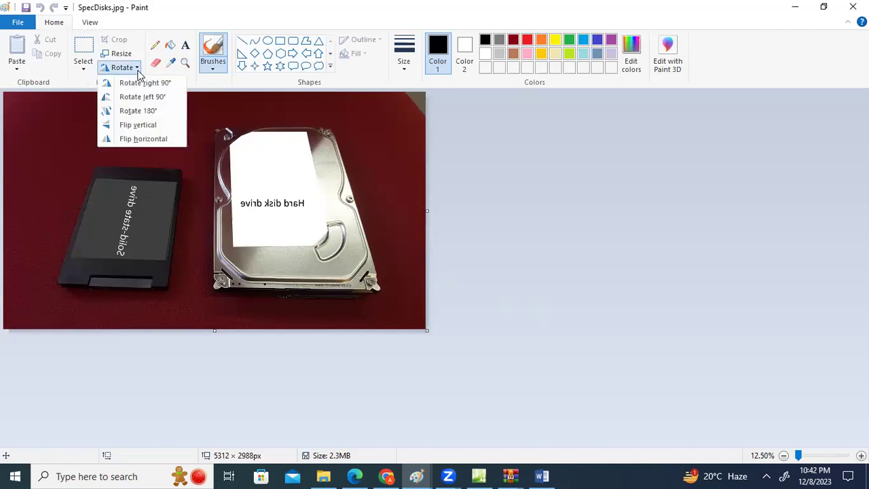
{"action": "left_click", "coordinate": [169, 138]}
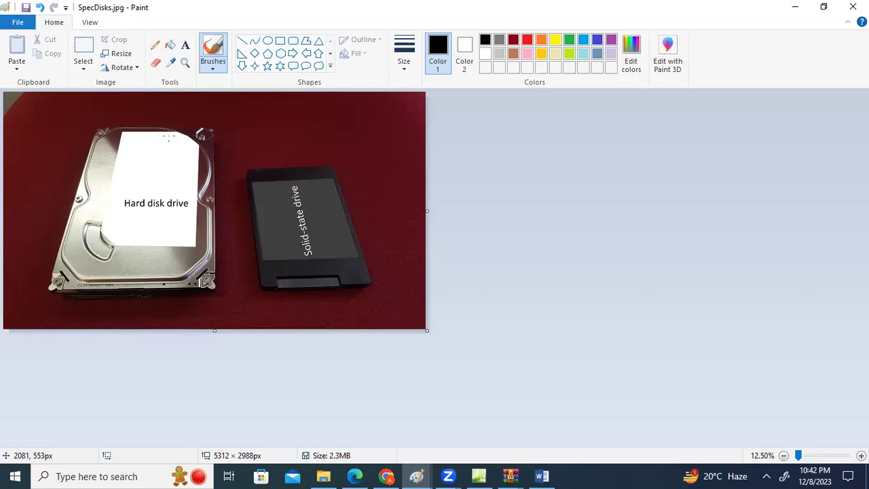
Check the required file name in the exam paper and save the flipped image as disk1.jpg in the Spec_html folder.
{"action": "left_click", "coordinate": [360, 476]}
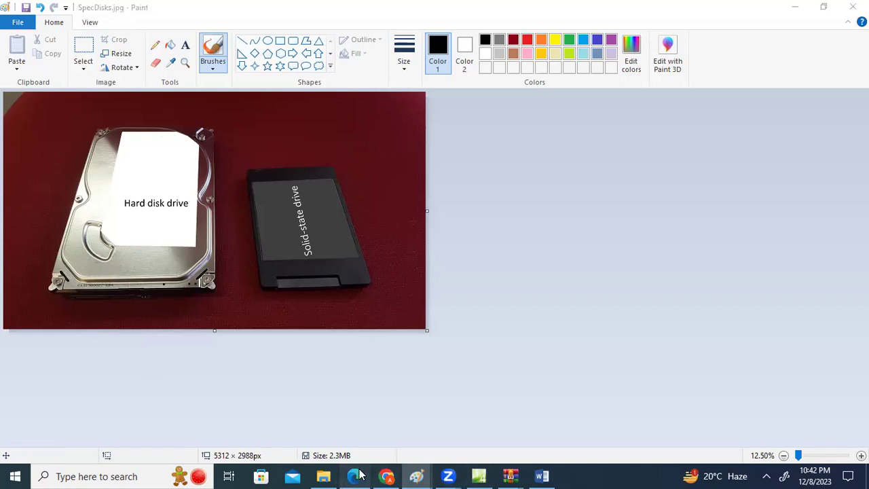
{"action": "left_click_drag", "start_coordinate": [267, 214], "coordinate": [307, 216]}
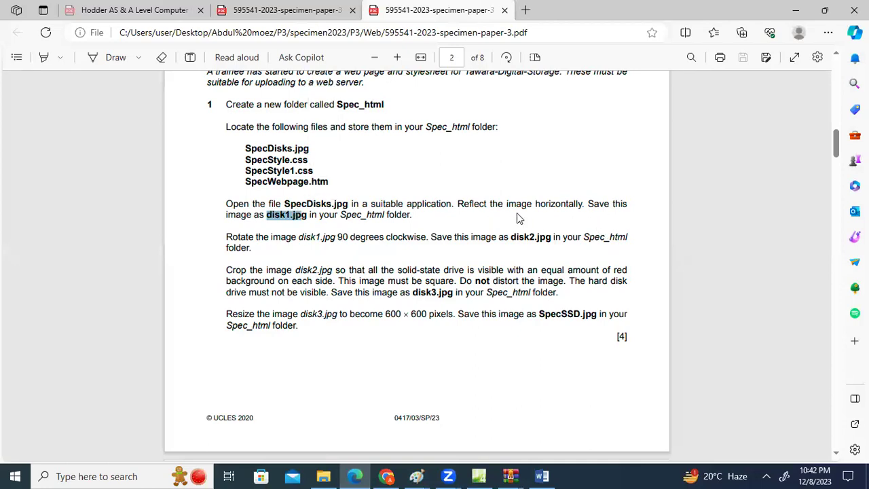
{"action": "left_click", "coordinate": [283, 236]}
{"action": "left_click_drag", "start_coordinate": [267, 215], "coordinate": [309, 215]}
{"action": "left_click", "coordinate": [416, 476]}
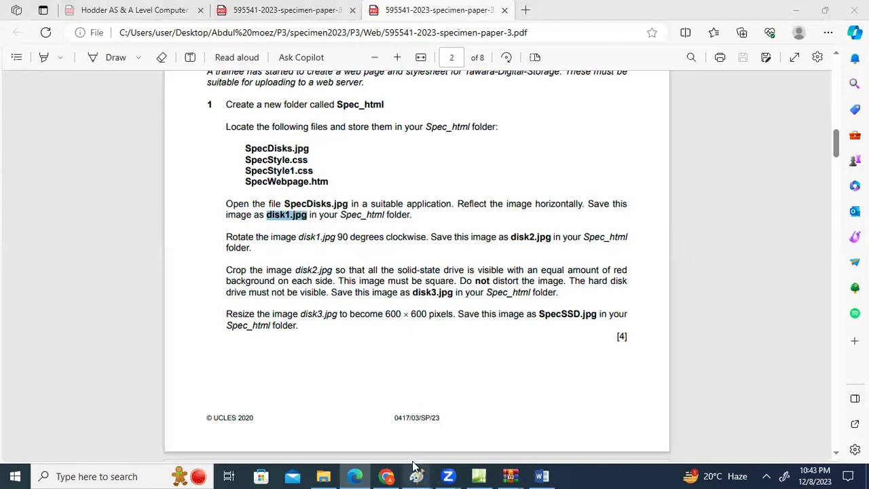
{"action": "left_click", "coordinate": [464, 426]}
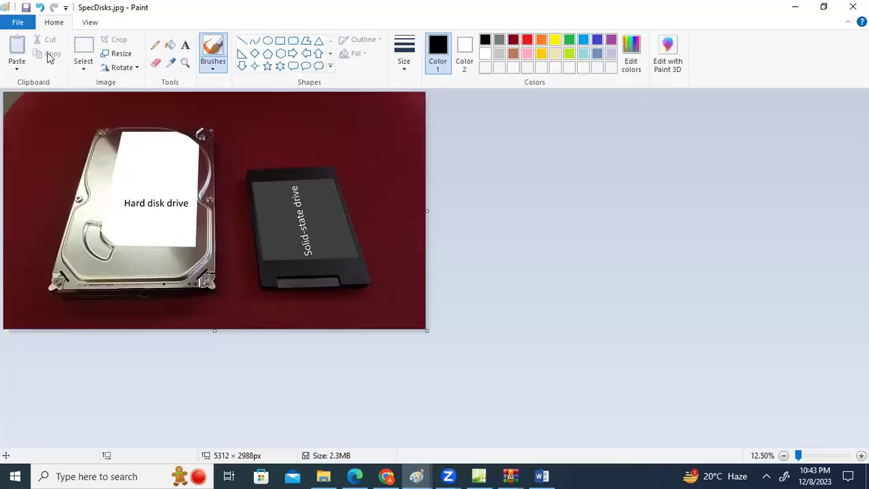
{"action": "left_click", "coordinate": [18, 21]}
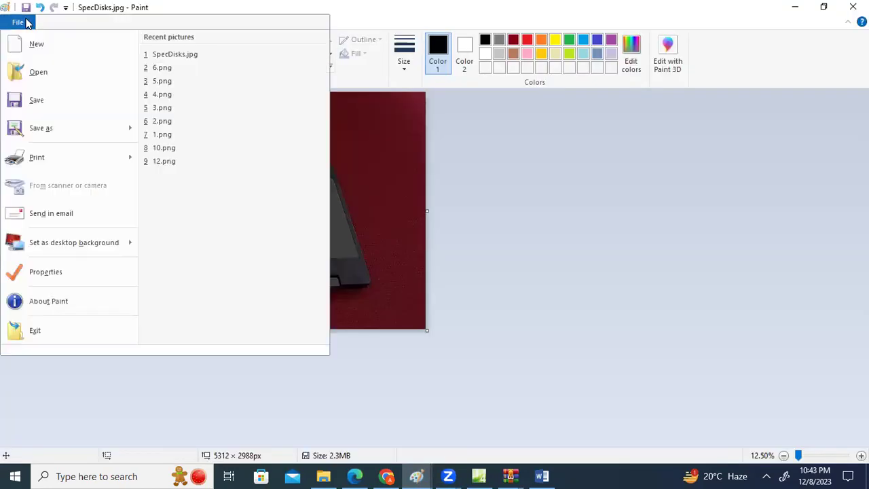
{"action": "left_click", "coordinate": [56, 130]}
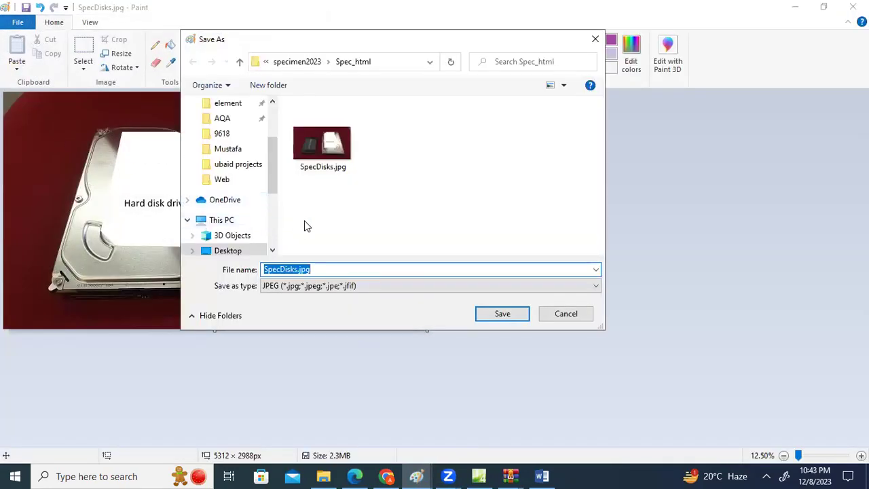
{"action": "type", "text": "disk1.jpg"}
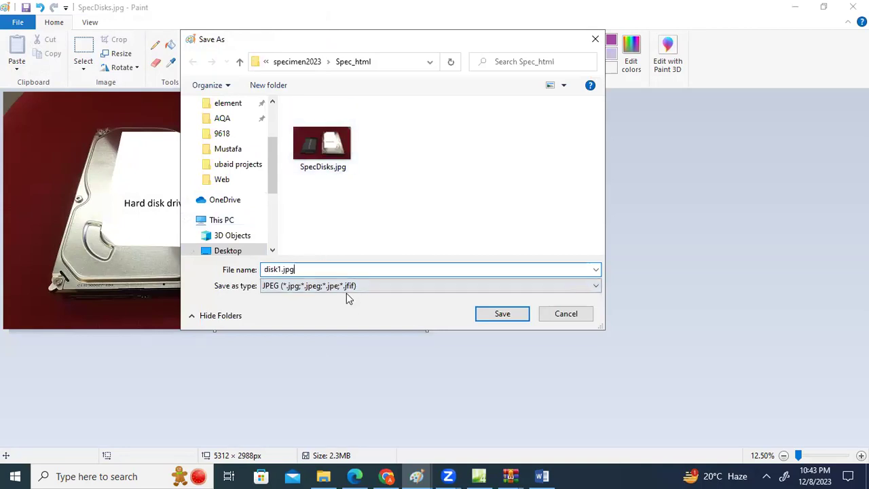
{"action": "left_click", "coordinate": [503, 314]}
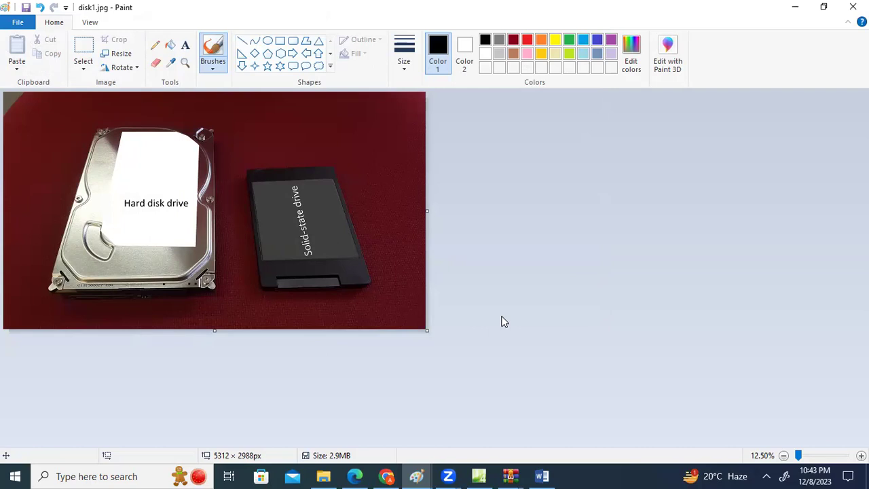
Read the rotation instruction for disk1.jpg in the exam paper, and close the untitled Paint window without saving before returning to disk1.jpg.
{"action": "left_click", "coordinate": [360, 476]}
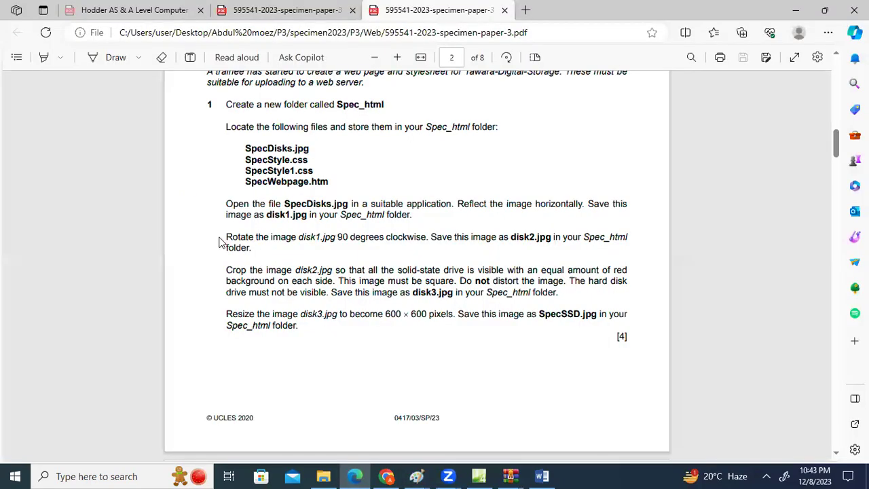
{"action": "left_click_drag", "start_coordinate": [308, 238], "coordinate": [318, 239]}
{"action": "mouse_move", "coordinate": [423, 474]}
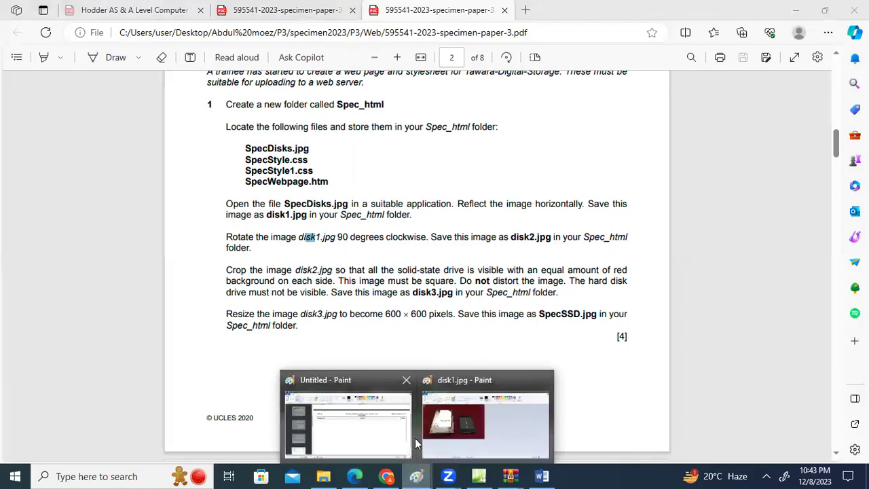
{"action": "left_click", "coordinate": [406, 380]}
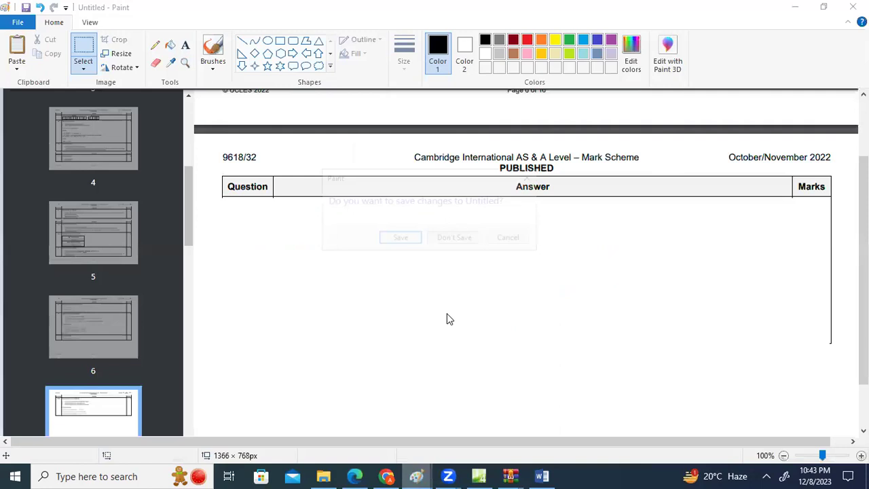
{"action": "left_click", "coordinate": [456, 237]}
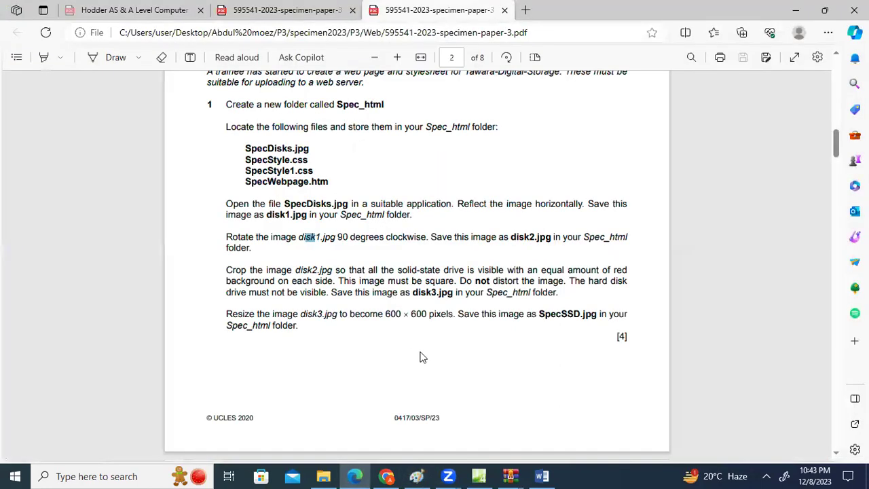
{"action": "left_click", "coordinate": [418, 475]}
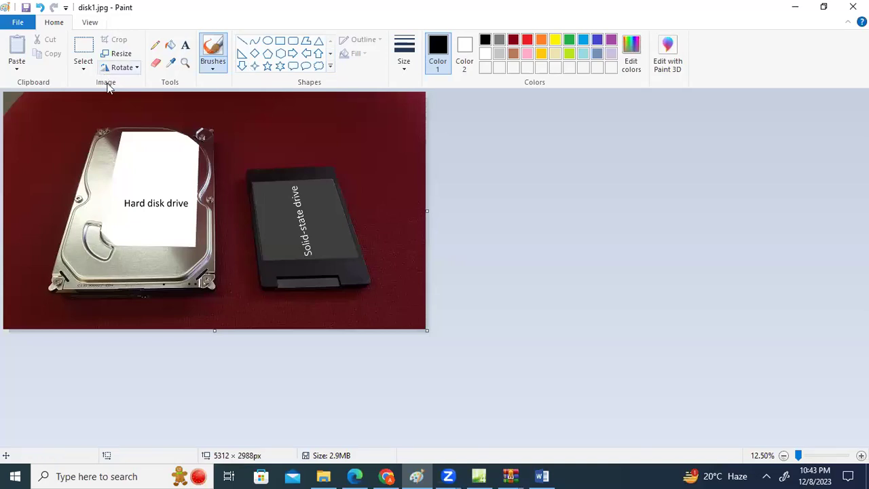
Rotate disk1.jpg 90 degrees clockwise and save the image as disk2.jpg in the Spec_html folder, taking the file name from the exam paper.
{"action": "left_click", "coordinate": [137, 68]}
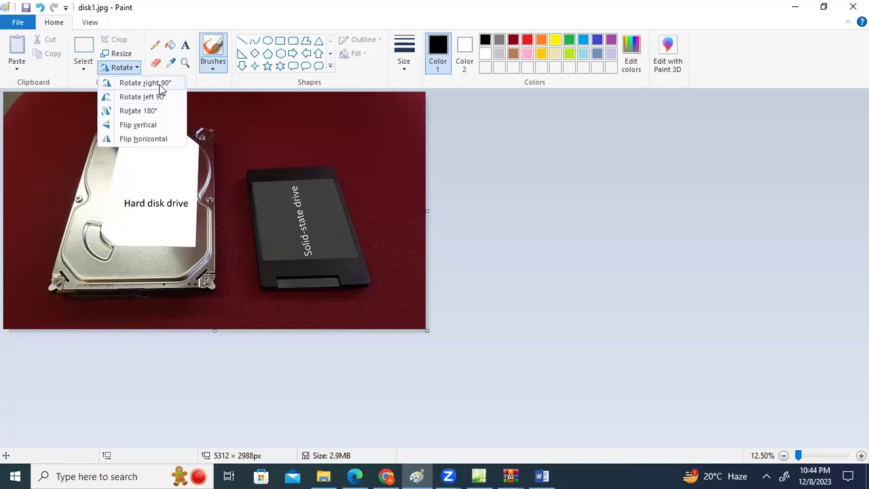
{"action": "left_click", "coordinate": [160, 84]}
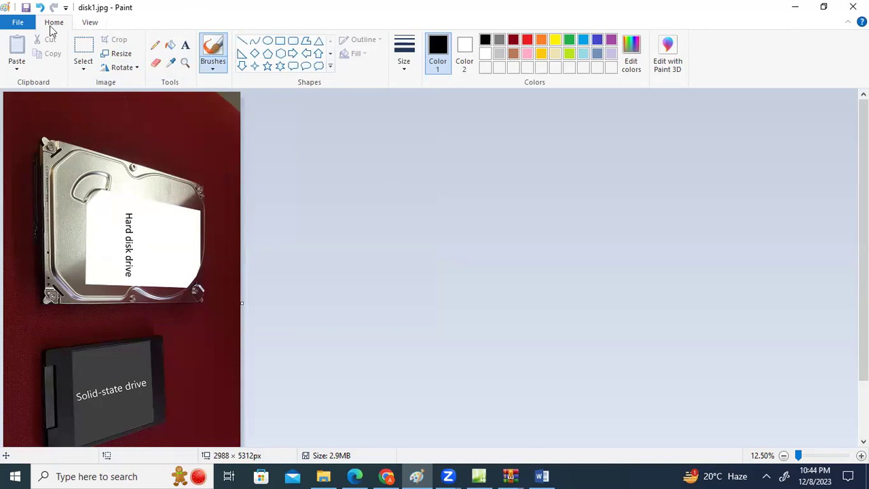
{"action": "left_click", "coordinate": [19, 23]}
{"action": "left_click", "coordinate": [57, 138]}
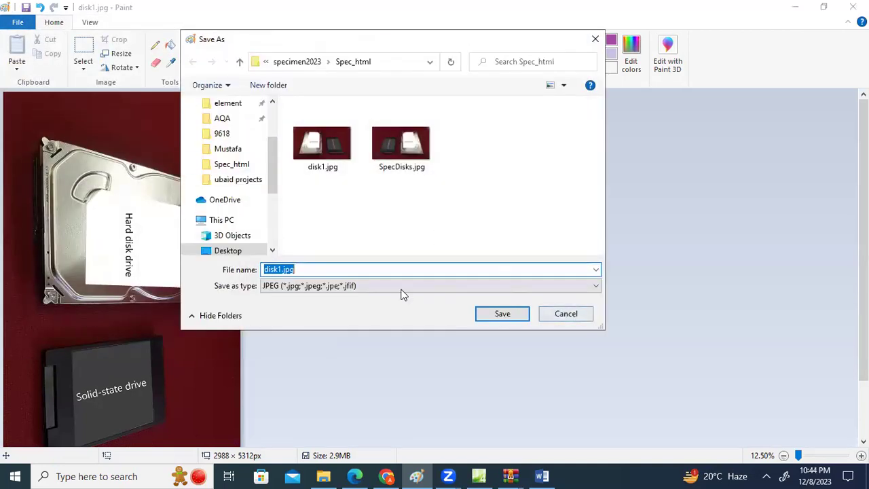
{"action": "left_click", "coordinate": [354, 476]}
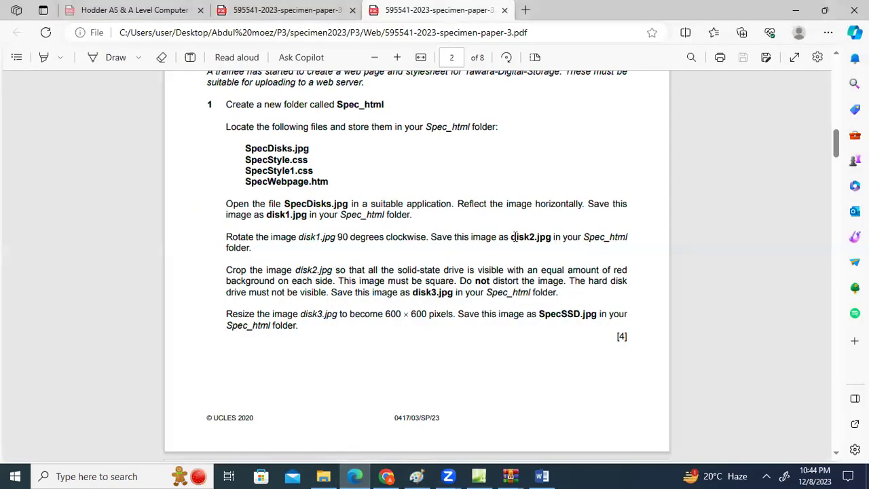
{"action": "left_click_drag", "start_coordinate": [511, 237], "coordinate": [556, 236]}
{"action": "key", "text": "ctrl+c"}
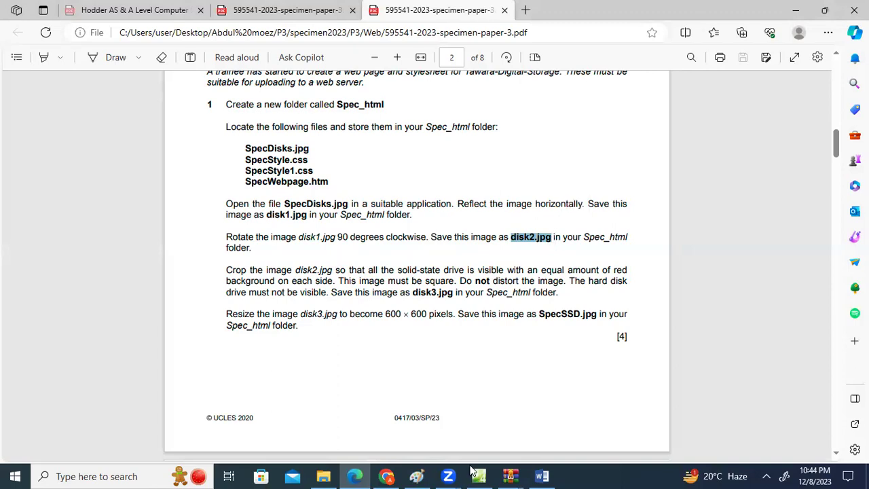
{"action": "left_click", "coordinate": [421, 475]}
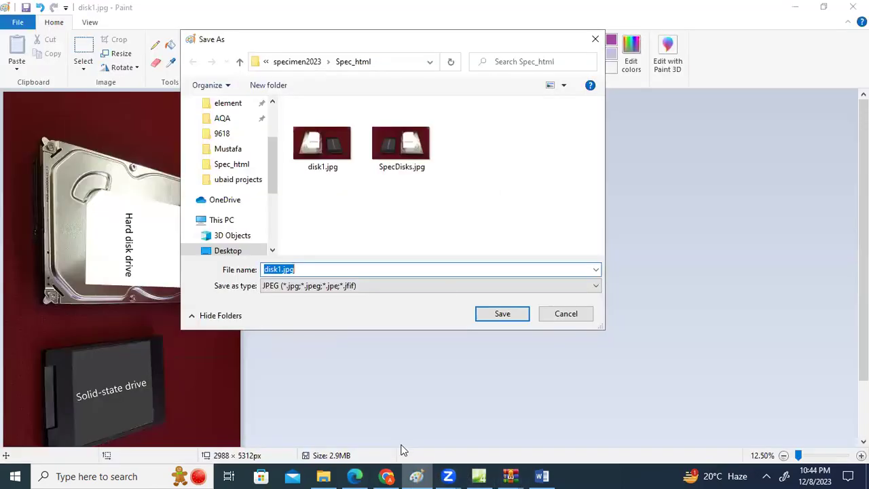
{"action": "key", "text": "ctrl+v"}
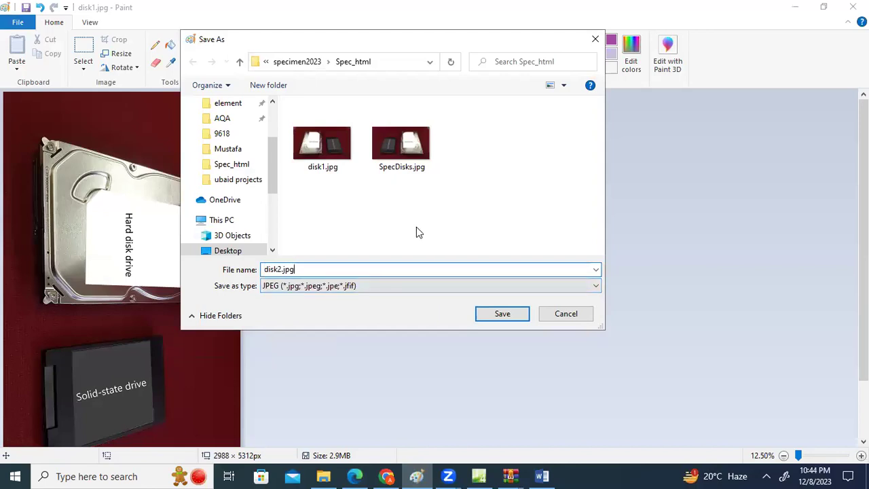
{"action": "left_click", "coordinate": [494, 314]}
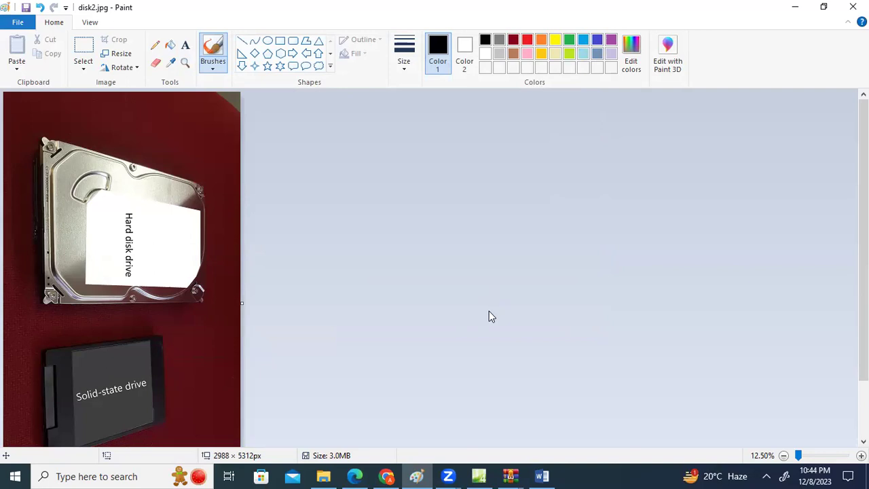
Check the crop instruction for disk2.jpg in the exam paper and activate the Select tool for the solid-state drive area.
{"action": "left_click", "coordinate": [355, 476]}
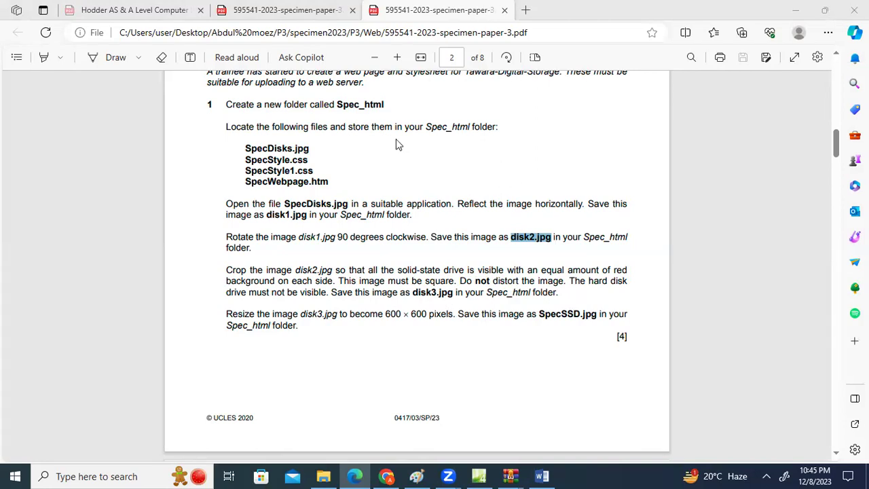
{"action": "left_click", "coordinate": [417, 476]}
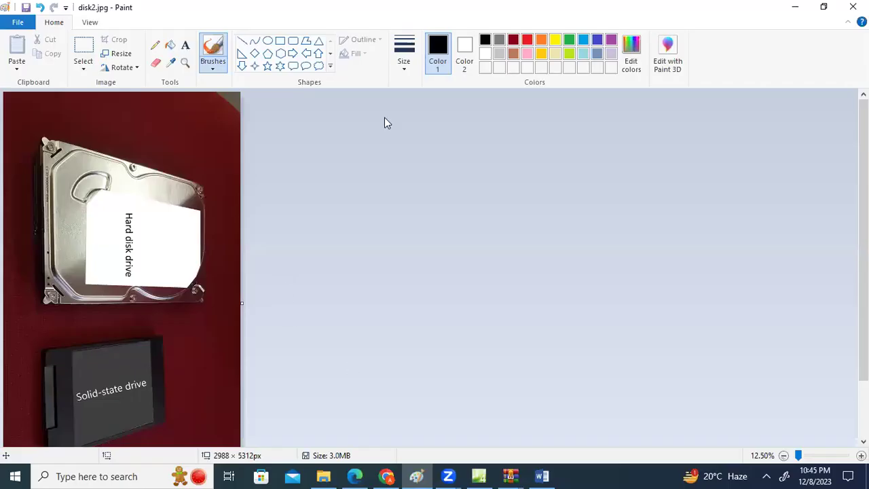
{"action": "scroll", "coordinate": [275, 410], "scroll_direction": "down", "scroll_amount": 2}
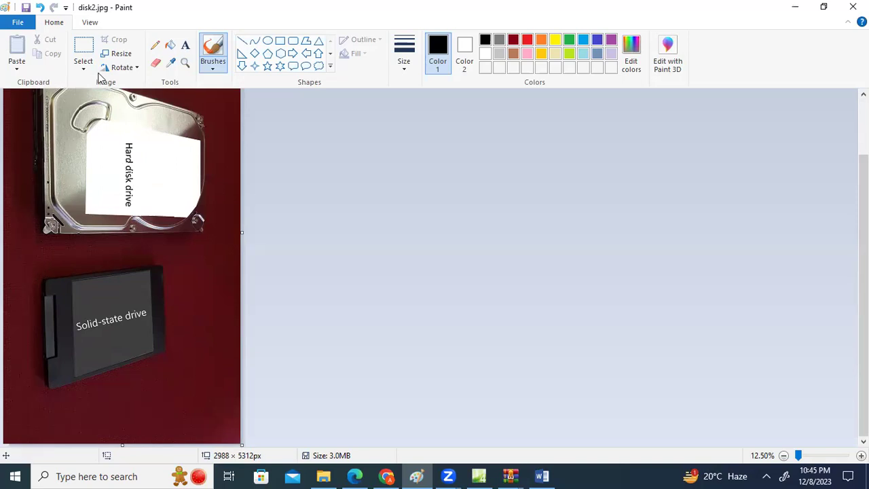
{"action": "left_click", "coordinate": [82, 53]}
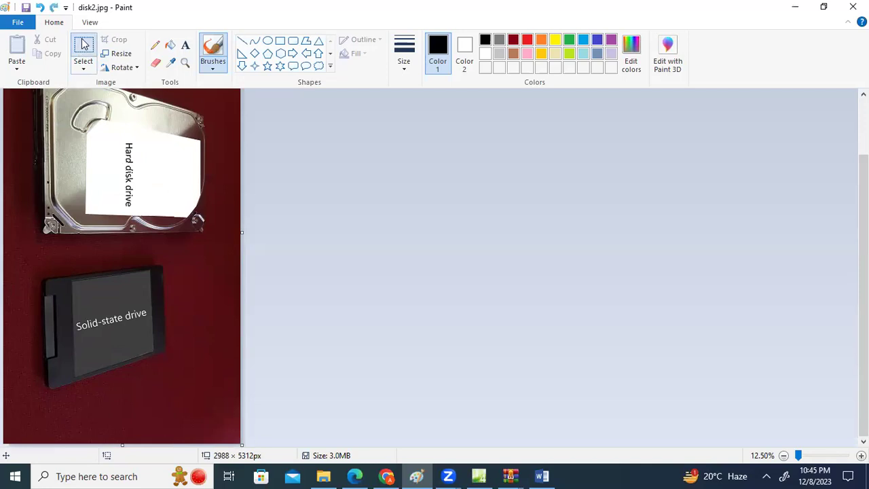
{"action": "left_click_drag", "start_coordinate": [20, 254], "coordinate": [184, 402]}
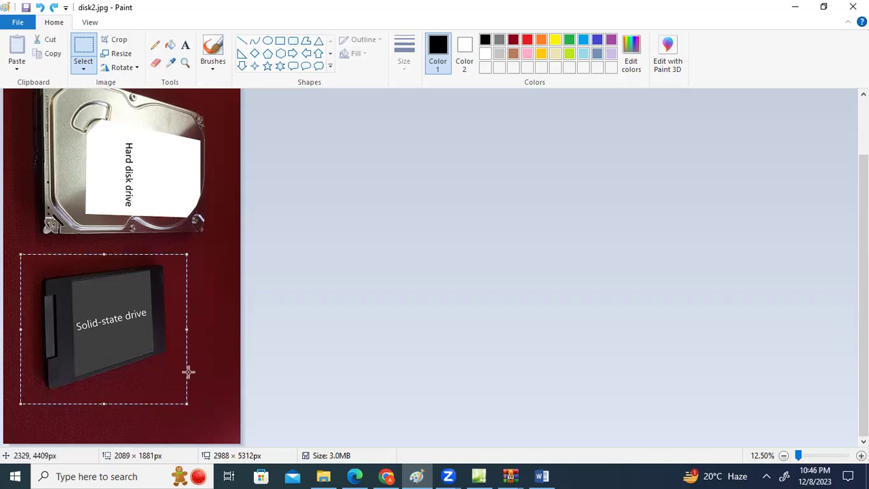
{"action": "key", "text": "Delete"}
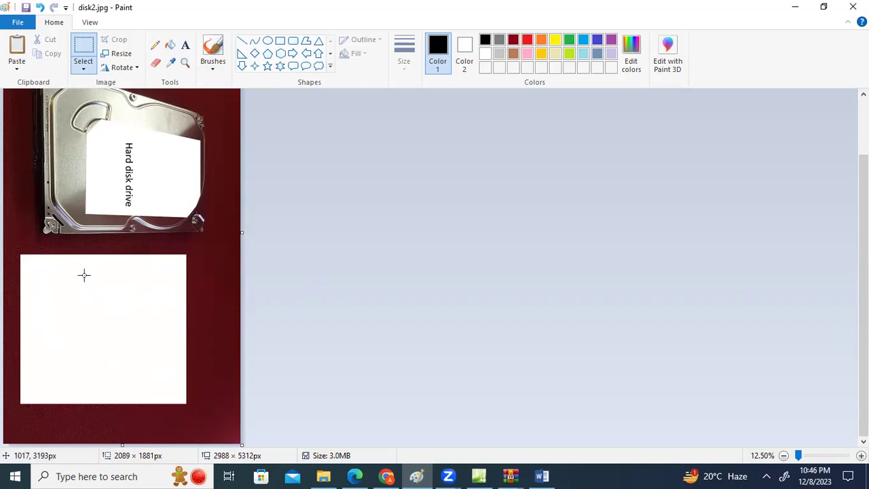
{"action": "key", "text": "ctrl+z"}
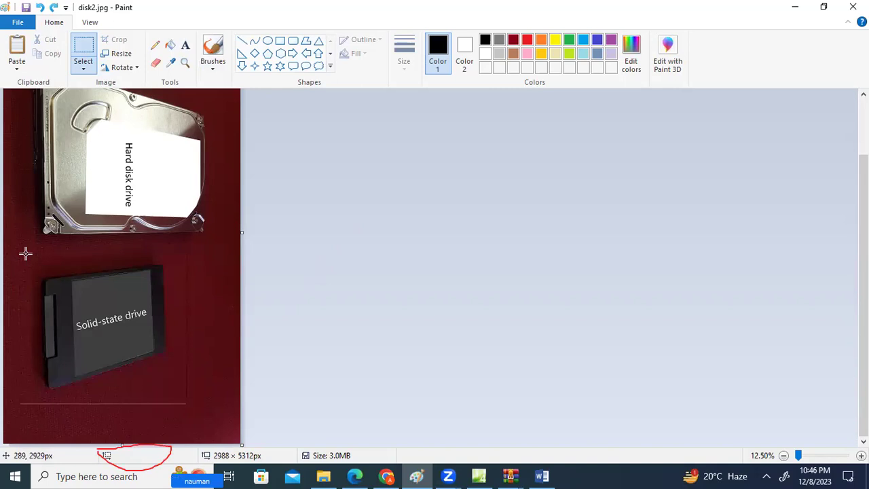
Cut a selection of about 1921 × 1865 px around the solid-state drive and start a new image, saving the changes to disk2.jpg.
{"action": "left_click_drag", "start_coordinate": [25, 253], "coordinate": [178, 403]}
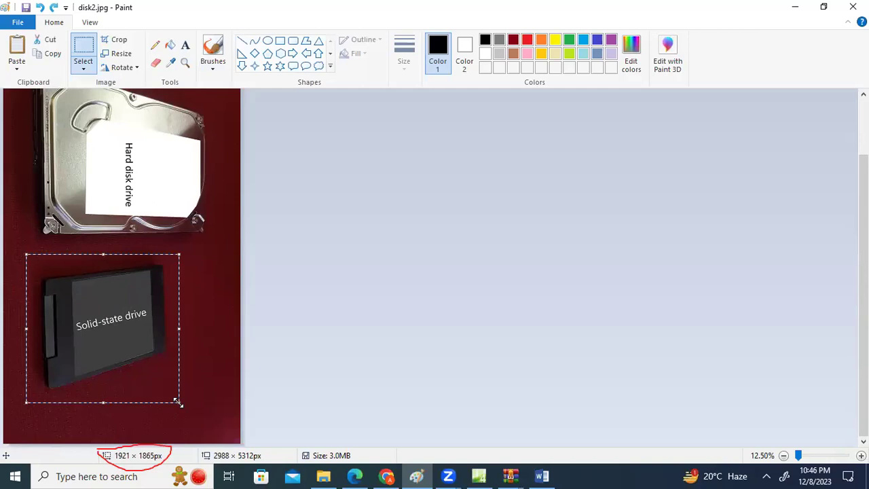
{"action": "key", "text": "Delete"}
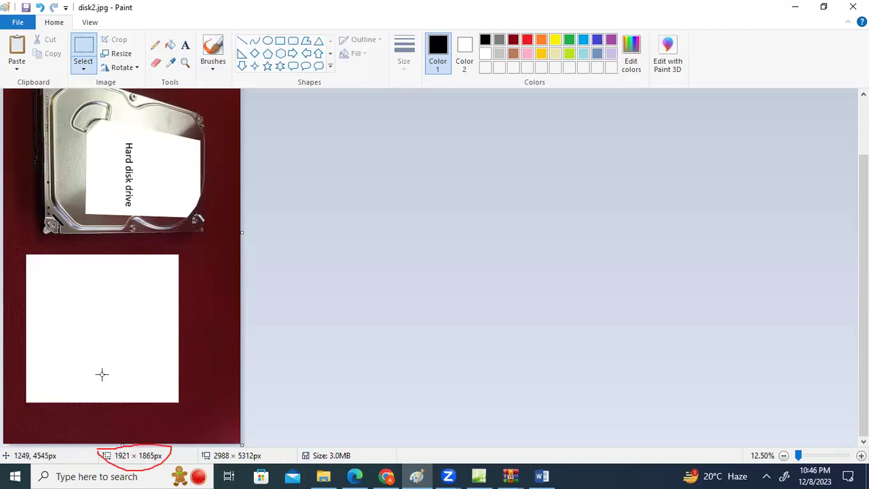
{"action": "left_click", "coordinate": [18, 22]}
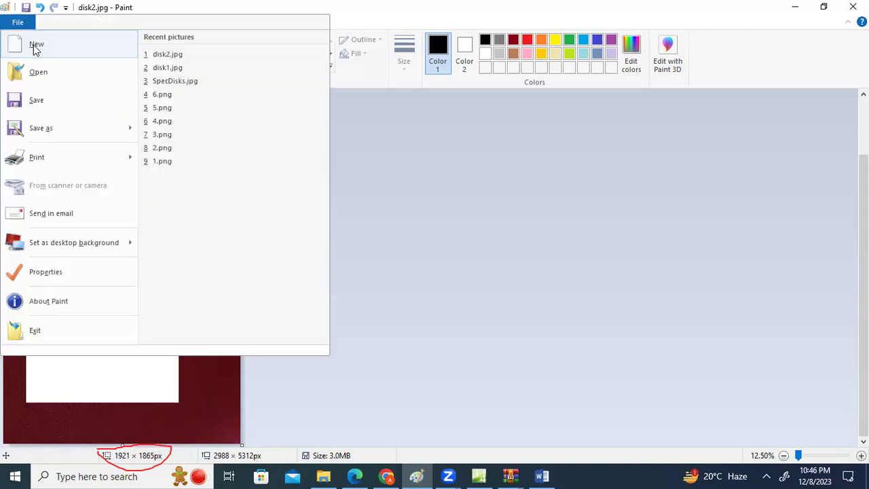
{"action": "left_click", "coordinate": [34, 45]}
{"action": "left_click", "coordinate": [432, 249]}
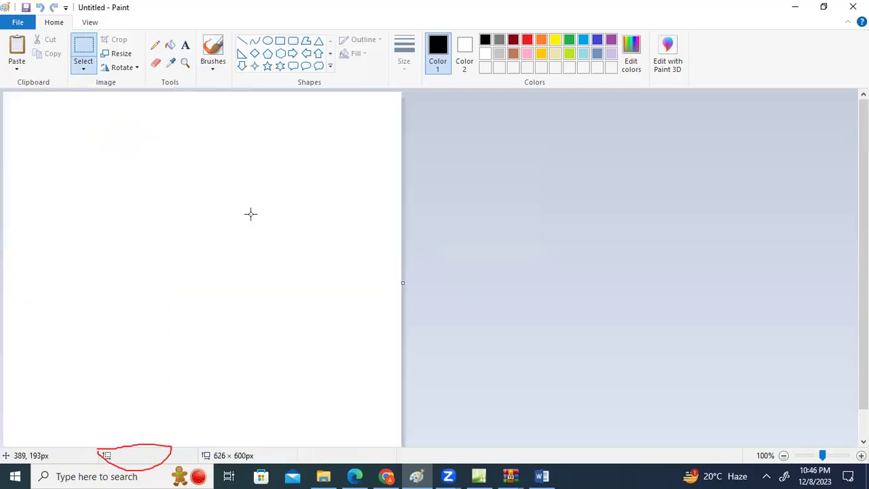
Paste the cut solid-state drive area into the new image and show it at 25% zoom.
{"action": "key", "text": "ctrl+v"}
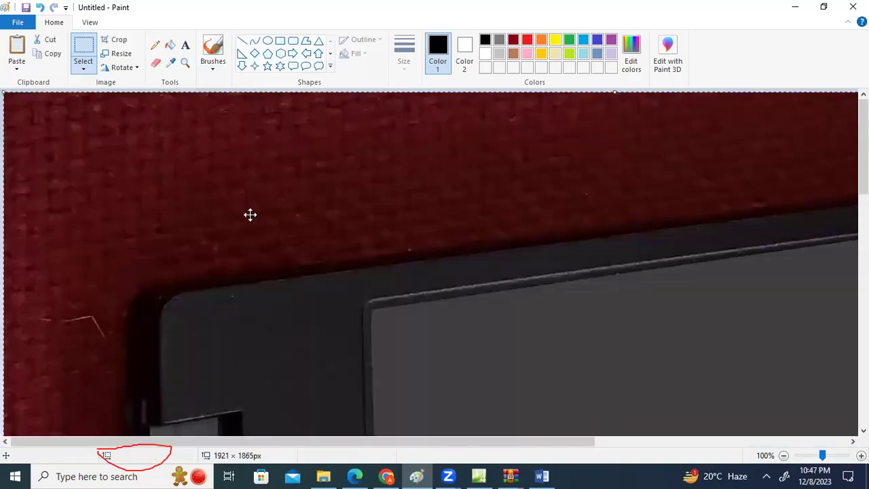
{"action": "left_click", "coordinate": [89, 22]}
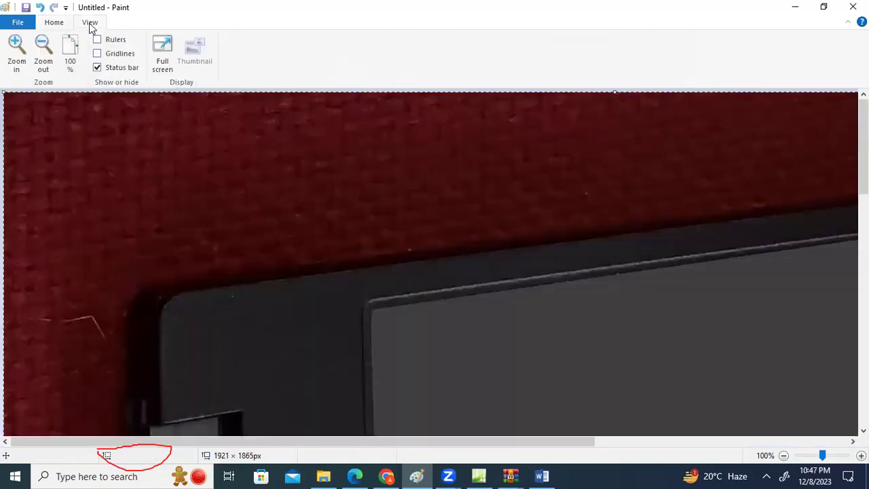
{"action": "left_click", "coordinate": [43, 50]}
{"action": "left_click", "coordinate": [47, 53]}
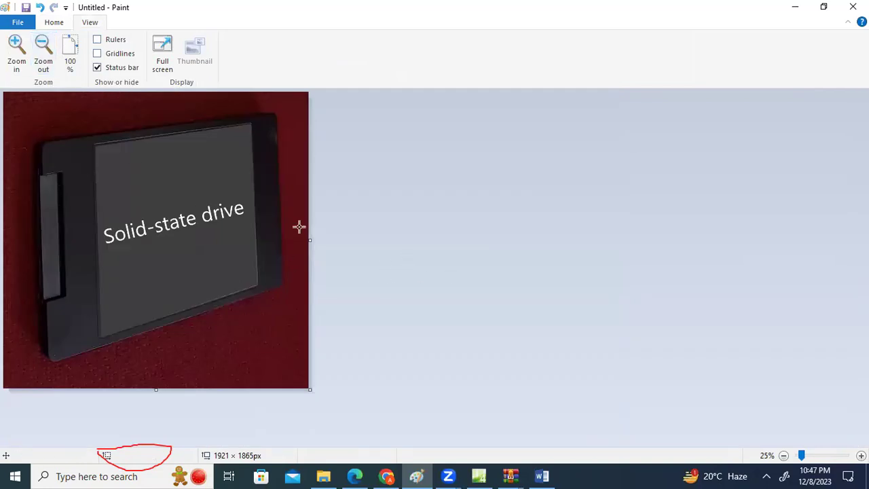
Save the pasted image as disk3.jpg in JPEG format in the Spec_html folder, copying the file name from the exam paper.
{"action": "left_click", "coordinate": [19, 22]}
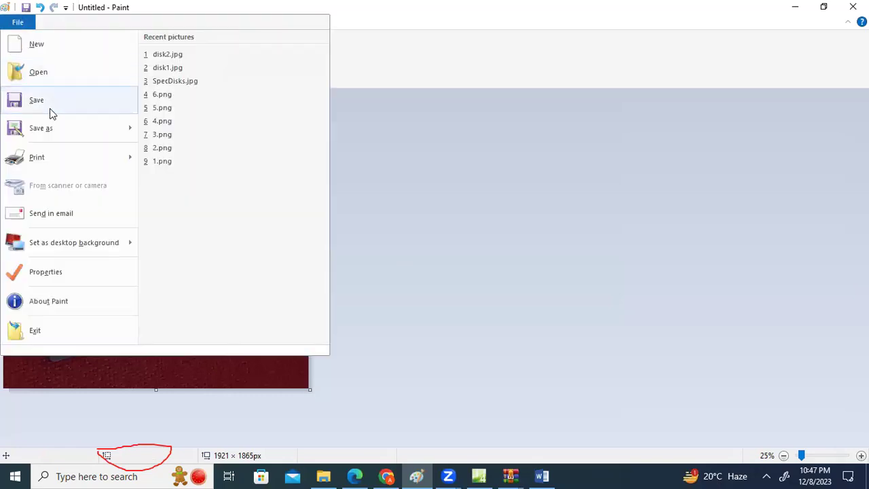
{"action": "left_click", "coordinate": [57, 107]}
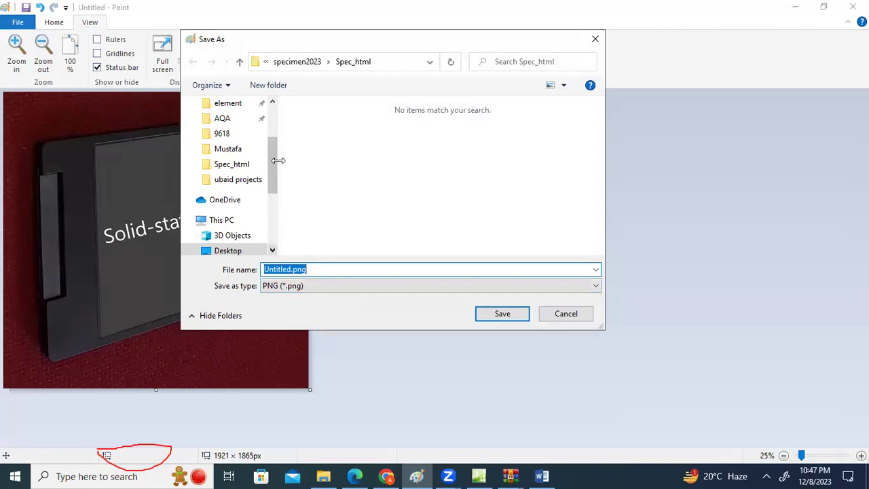
{"action": "left_click", "coordinate": [355, 476]}
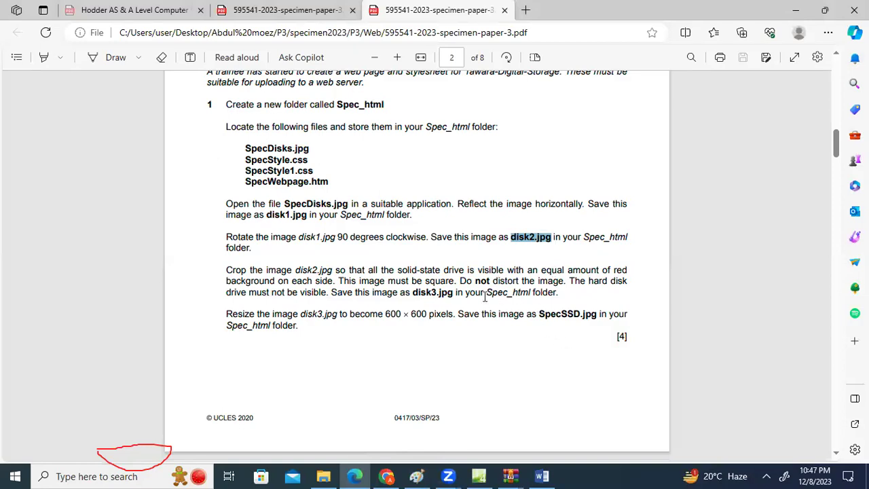
{"action": "left_click", "coordinate": [418, 294]}
{"action": "left_click_drag", "start_coordinate": [413, 293], "coordinate": [453, 293]}
{"action": "key", "text": "ctrl+c"}
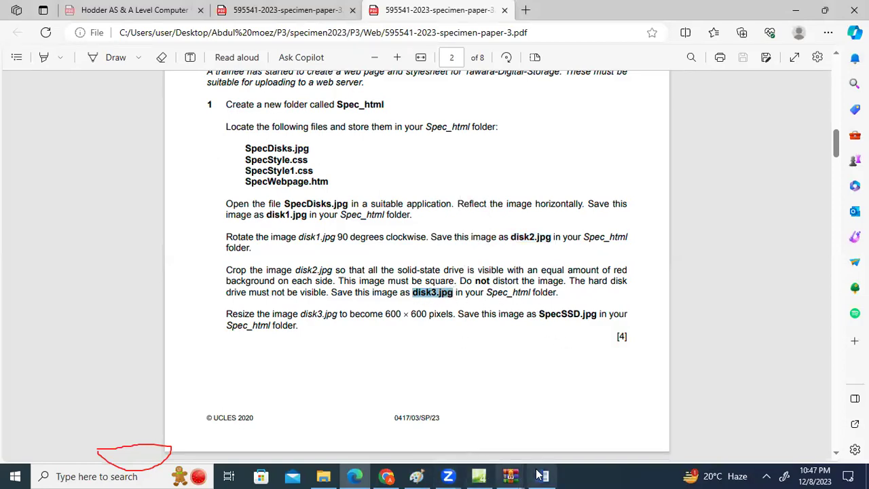
{"action": "left_click", "coordinate": [417, 476]}
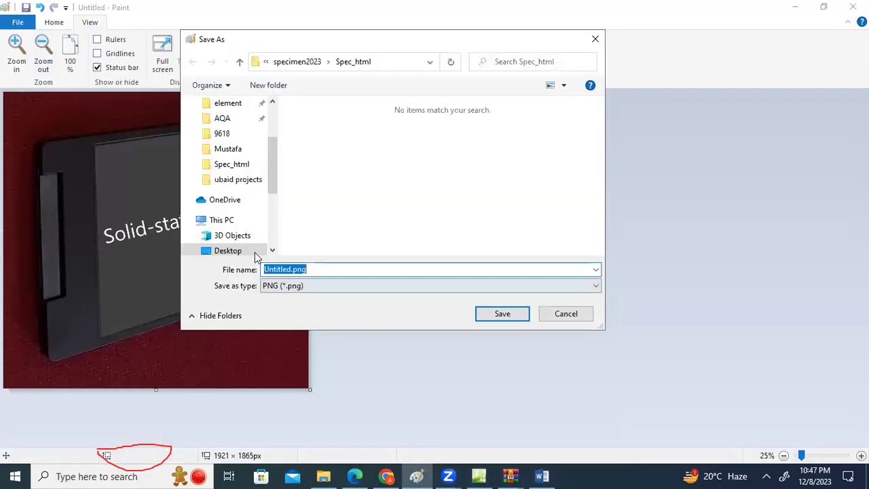
{"action": "key", "text": "ctrl+v"}
{"action": "left_click", "coordinate": [353, 285]}
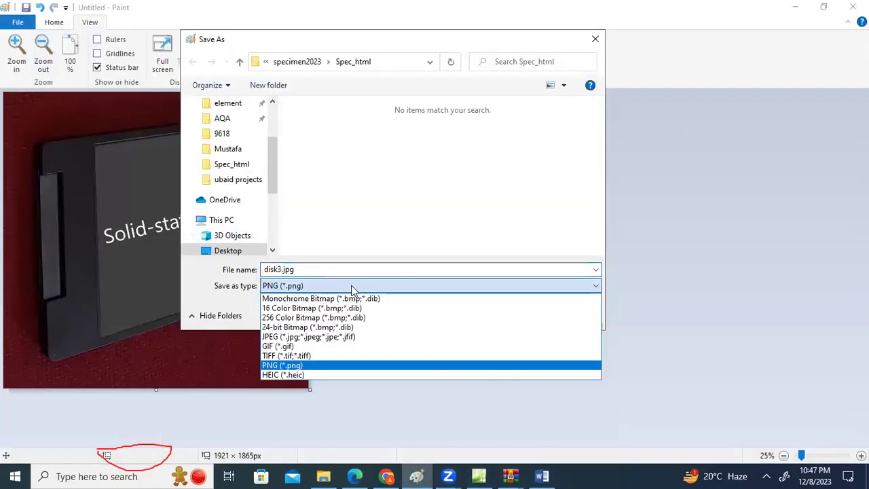
{"action": "left_click", "coordinate": [381, 336]}
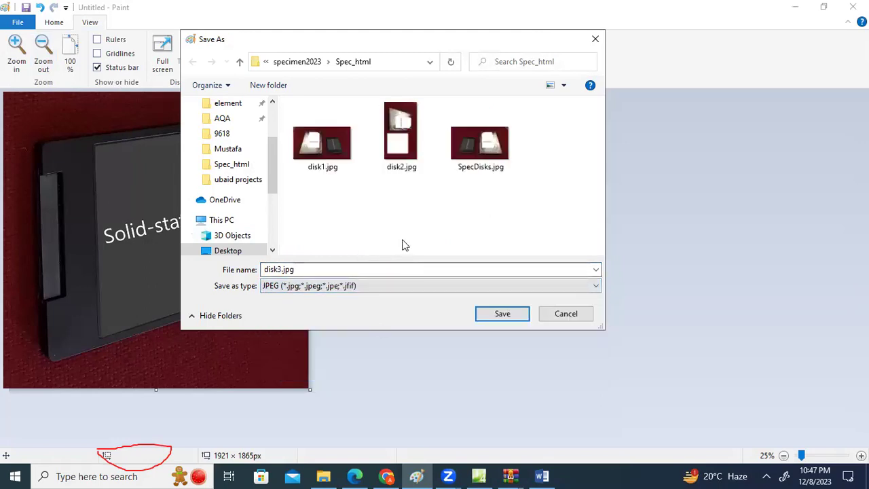
{"action": "left_click", "coordinate": [502, 313]}
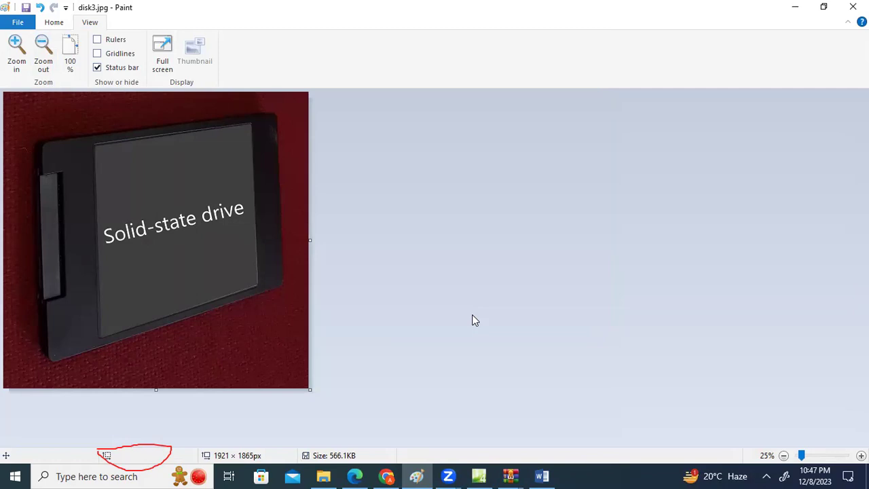
Read the resize instruction for disk3.jpg and its required file name in the exam paper, and return to the image in Paint.
{"action": "left_click", "coordinate": [354, 476]}
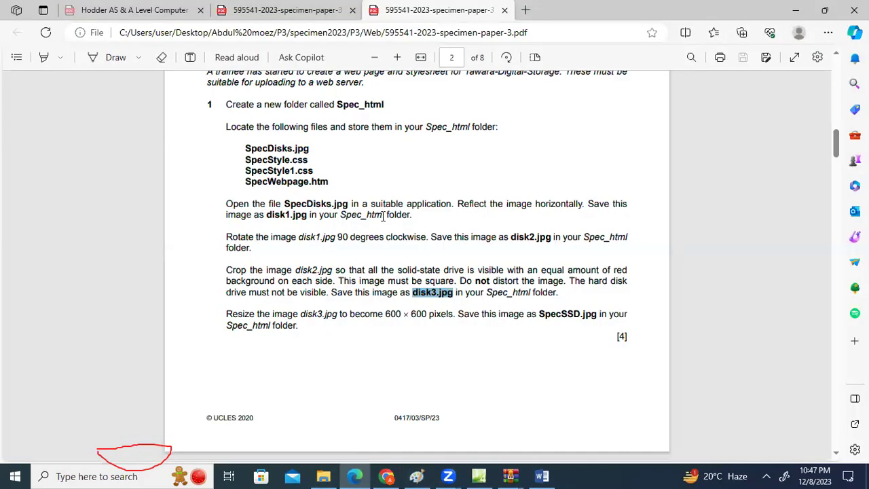
{"action": "left_click", "coordinate": [248, 328]}
{"action": "left_click_drag", "start_coordinate": [228, 319], "coordinate": [405, 339]}
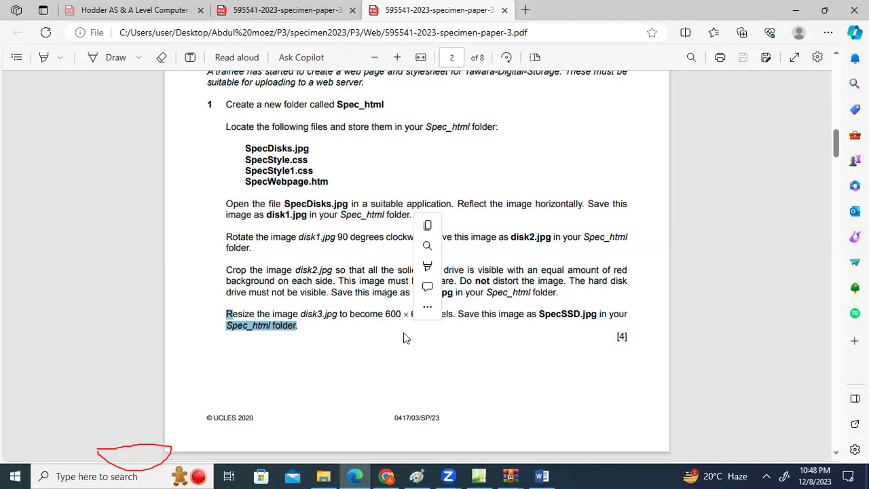
{"action": "left_click", "coordinate": [638, 288]}
{"action": "left_click_drag", "start_coordinate": [542, 315], "coordinate": [608, 315]}
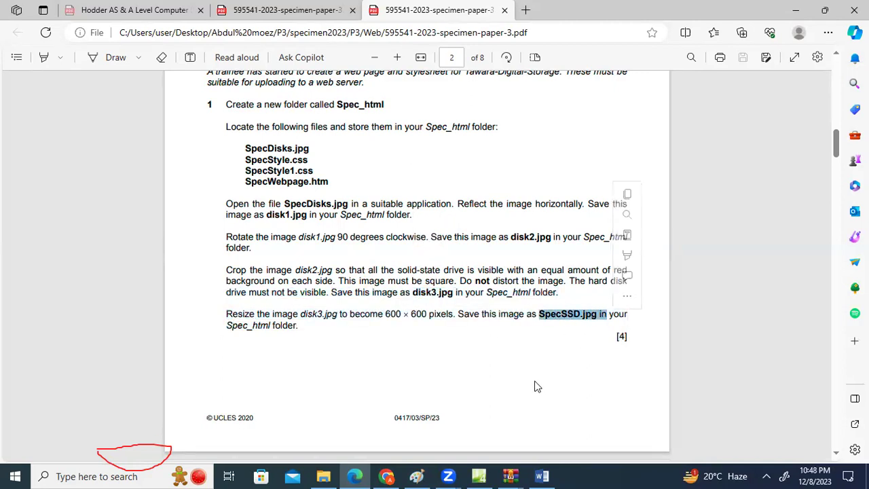
{"action": "left_click", "coordinate": [283, 348]}
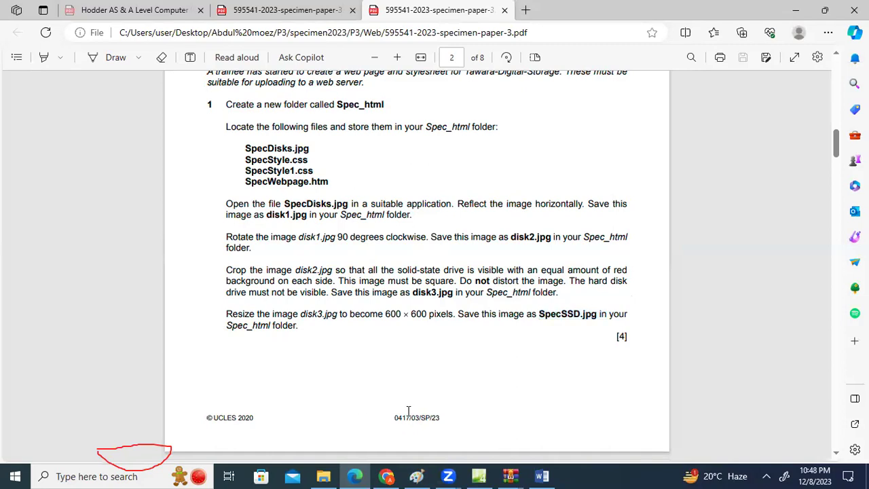
{"action": "left_click", "coordinate": [417, 476]}
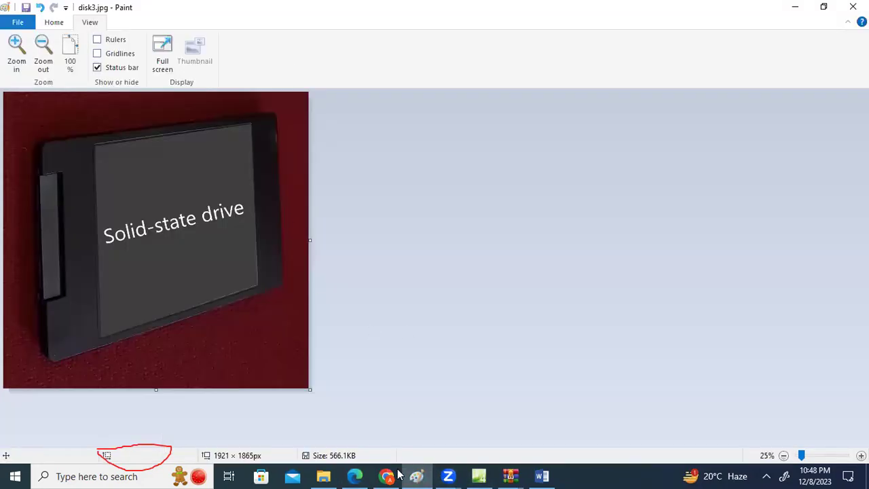
Start resizing the image by pixels without maintaining the aspect ratio and set the horizontal size to 600.
{"action": "left_click", "coordinate": [53, 22]}
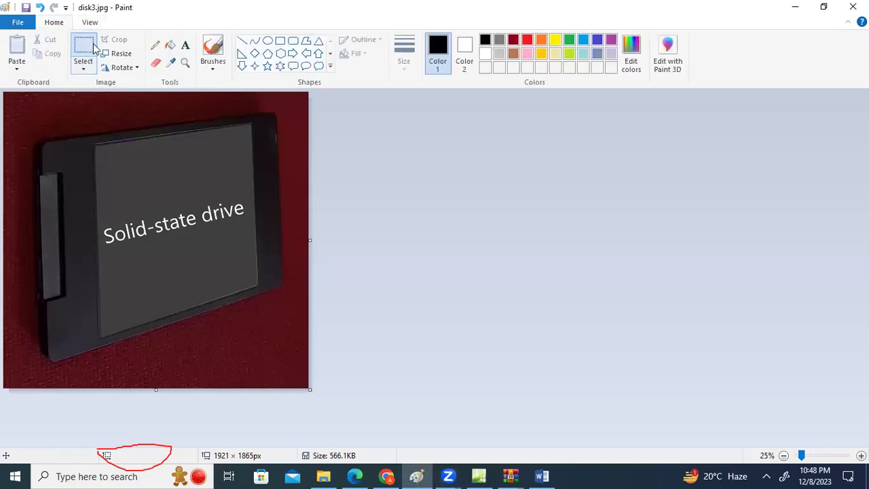
{"action": "left_click", "coordinate": [117, 53]}
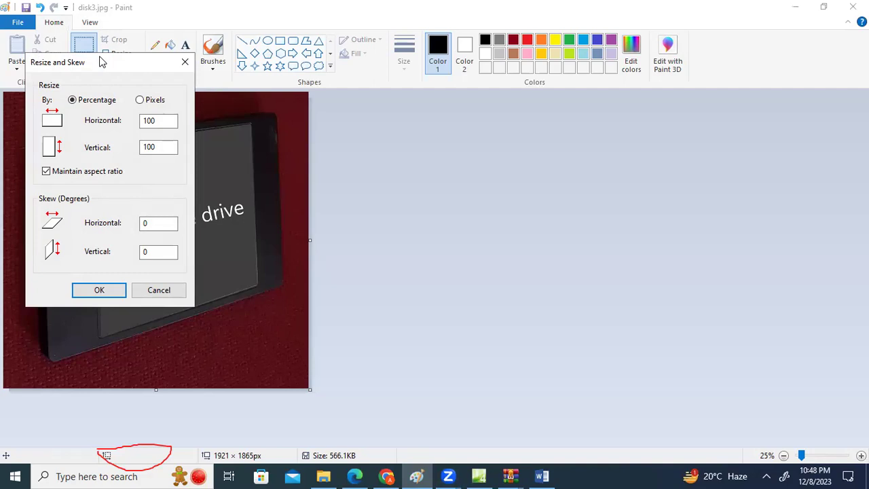
{"action": "left_click", "coordinate": [46, 171]}
{"action": "double_click", "coordinate": [155, 120]}
{"action": "left_click", "coordinate": [139, 100]}
{"action": "double_click", "coordinate": [163, 122]}
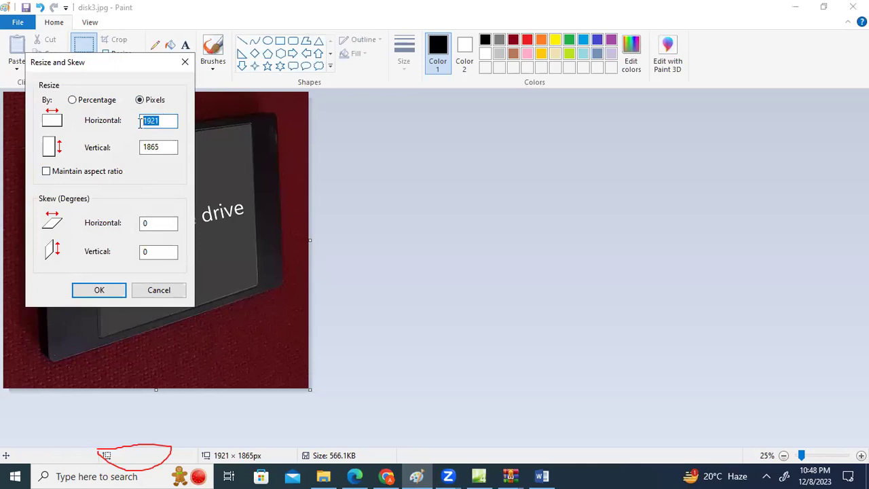
{"action": "left_click", "coordinate": [139, 122]}
{"action": "key", "text": "BackSpace"}
{"action": "key", "text": "BackSpace"}
{"action": "key", "text": "BackSpace"}
{"action": "key", "text": "BackSpace"}
{"action": "type", "text": "600"}
Set the vertical size to 600 pixels, turn Maintain aspect ratio back on, and apply the resize.
{"action": "left_click", "coordinate": [166, 147]}
{"action": "key", "text": "BackSpace"}
{"action": "key", "text": "BackSpace"}
{"action": "key", "text": "BackSpace"}
{"action": "key", "text": "BackSpace"}
{"action": "type", "text": "600"}
{"action": "left_click", "coordinate": [57, 174]}
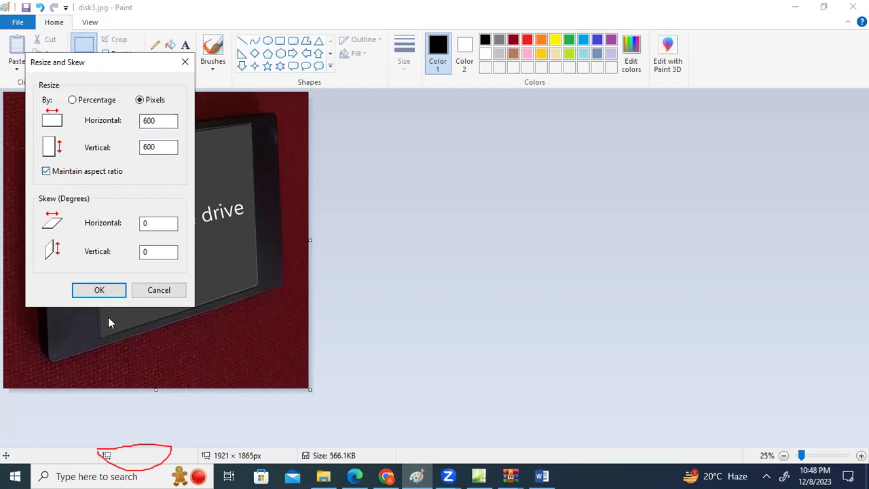
{"action": "left_click", "coordinate": [108, 296]}
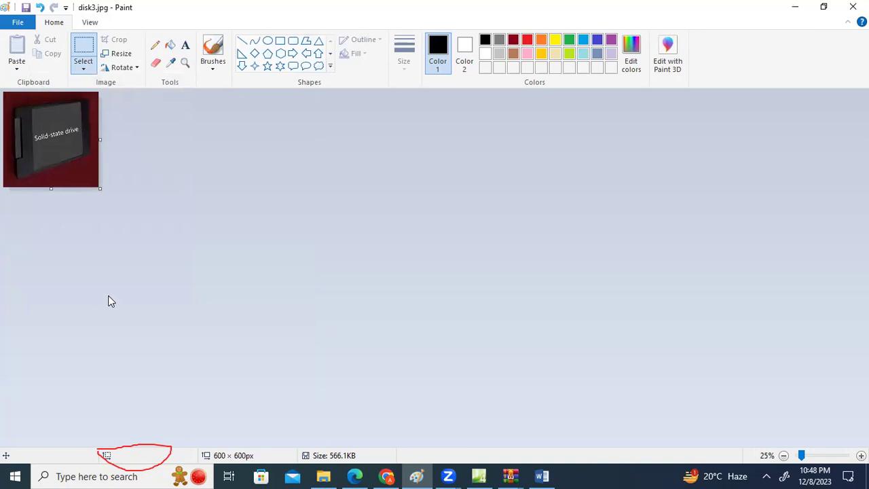
Save the resized image as SpecSSD.jpg in JPEG format in the Spec_html folder, copying the file name from the exam paper.
{"action": "left_click", "coordinate": [19, 24]}
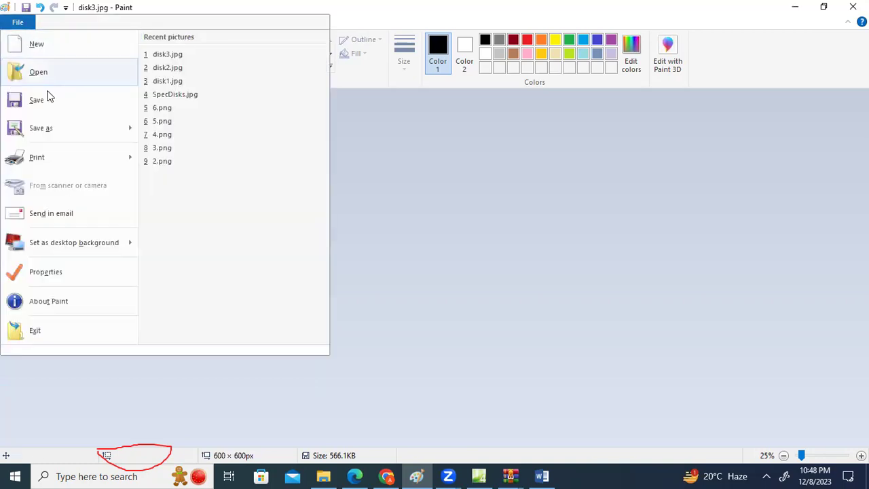
{"action": "mouse_move", "coordinate": [66, 132]}
{"action": "left_click", "coordinate": [214, 93]}
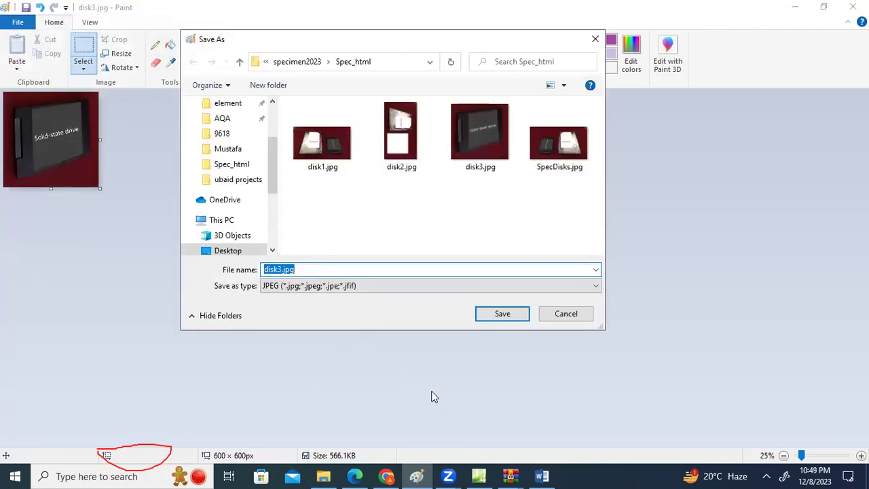
{"action": "left_click", "coordinate": [361, 476]}
{"action": "left_click_drag", "start_coordinate": [539, 313], "coordinate": [600, 318]}
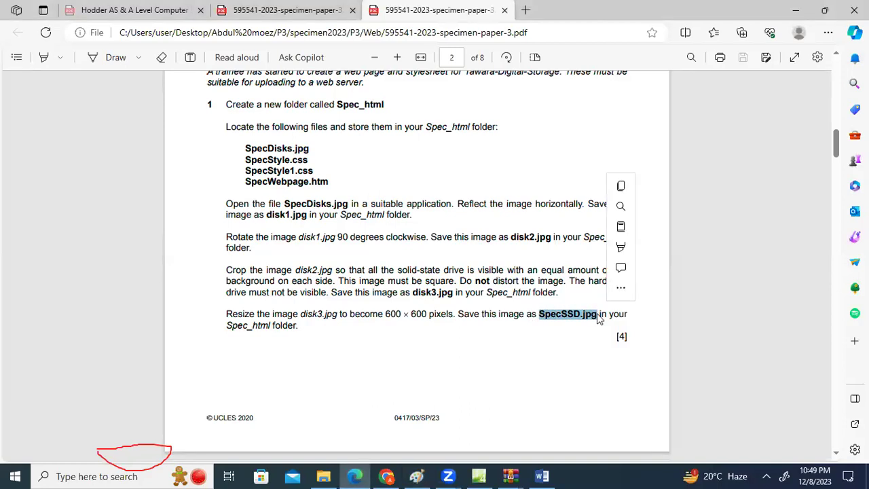
{"action": "key", "text": "ctrl+c"}
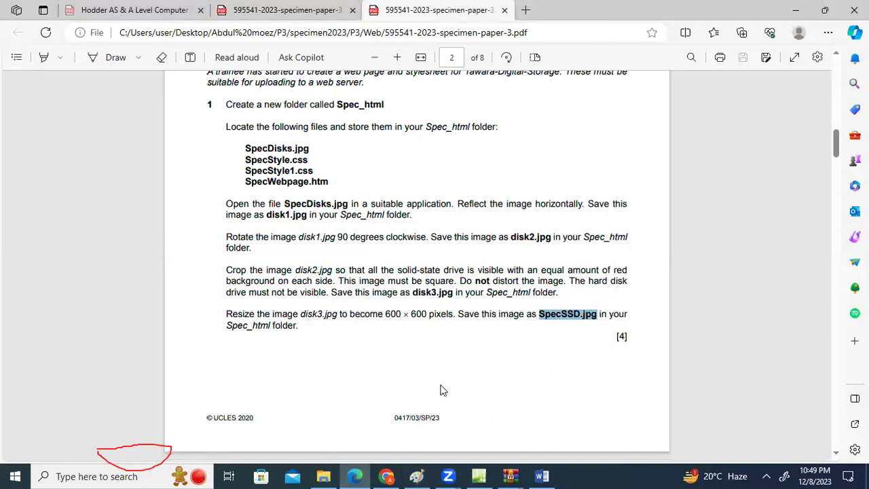
{"action": "left_click", "coordinate": [447, 476]}
{"action": "key", "text": "alt+Tab"}
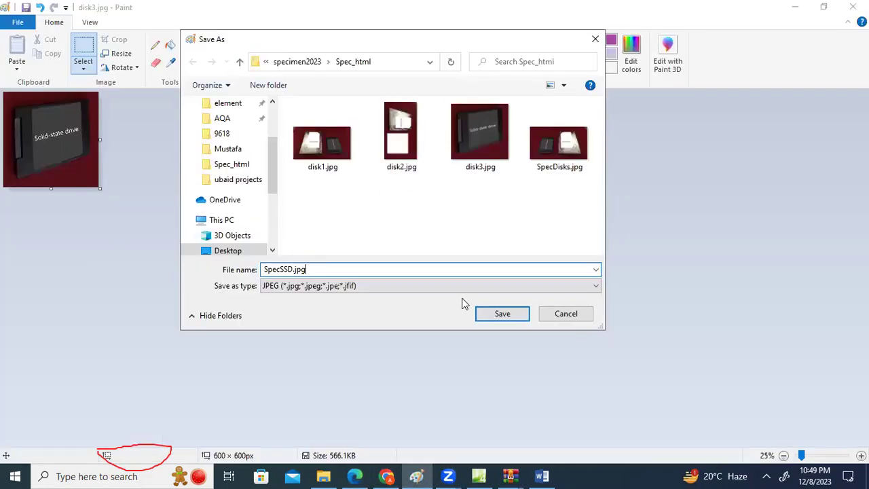
{"action": "left_click", "coordinate": [485, 321]}
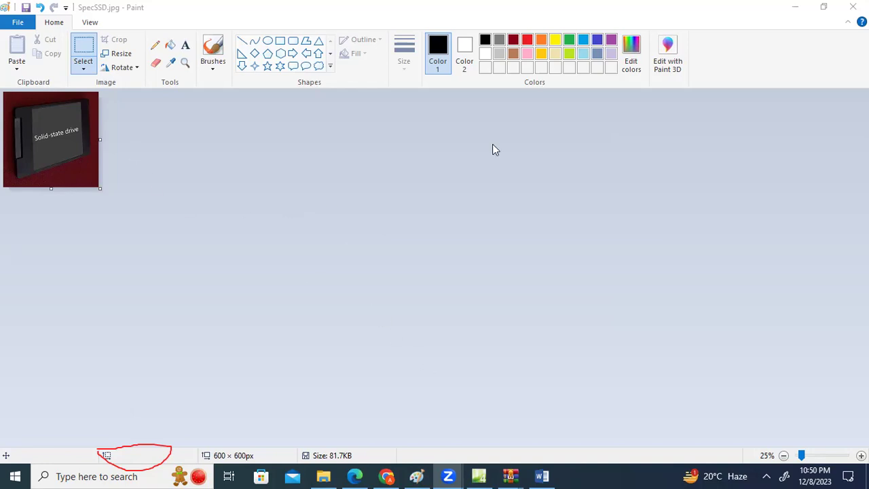
Read question 2 in the exam paper about displaying the Spec_html folder, and compare its requirements with the folder in File Explorer.
{"action": "left_click", "coordinate": [354, 476]}
{"action": "scroll", "coordinate": [421, 316], "scroll_direction": "down", "scroll_amount": 5}
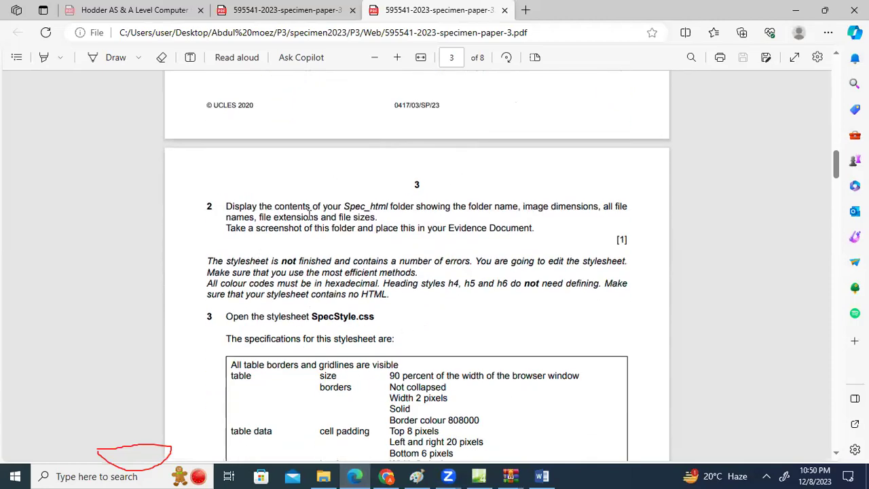
{"action": "scroll", "coordinate": [363, 339], "scroll_direction": "down", "scroll_amount": 1}
{"action": "scroll", "coordinate": [363, 339], "scroll_direction": "down", "scroll_amount": 2}
{"action": "scroll", "coordinate": [364, 339], "scroll_direction": "up", "scroll_amount": 1}
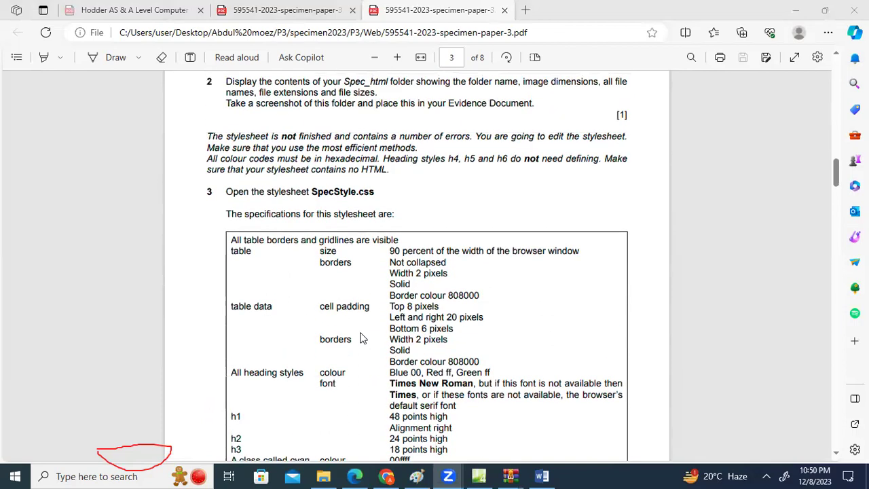
{"action": "scroll", "coordinate": [364, 340], "scroll_direction": "up", "scroll_amount": 1}
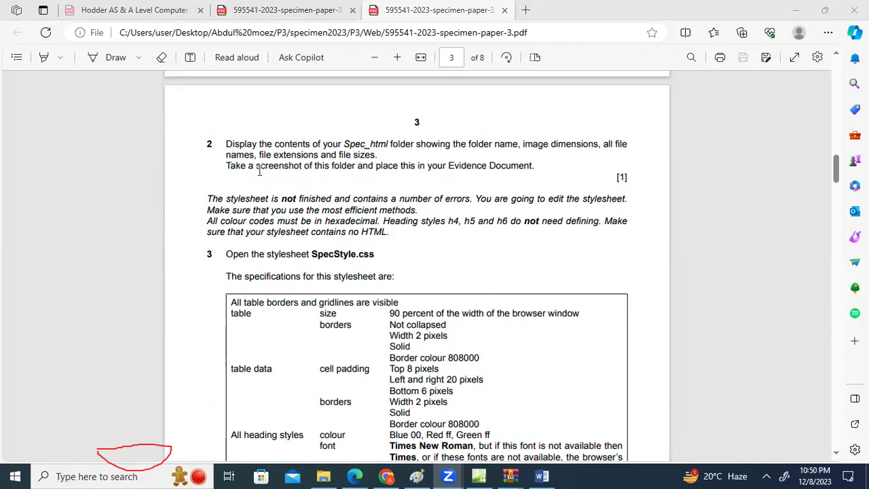
{"action": "left_click_drag", "start_coordinate": [226, 144], "coordinate": [538, 167]}
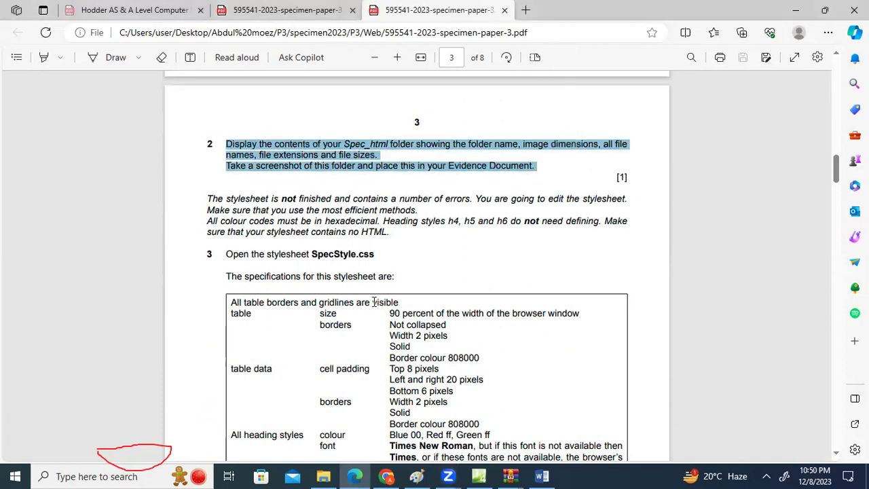
{"action": "left_click", "coordinate": [323, 476]}
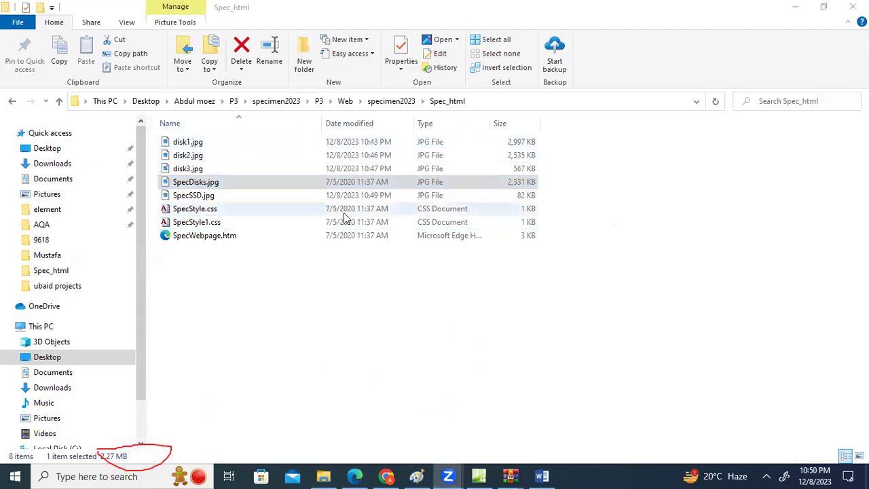
{"action": "left_click", "coordinate": [354, 476]}
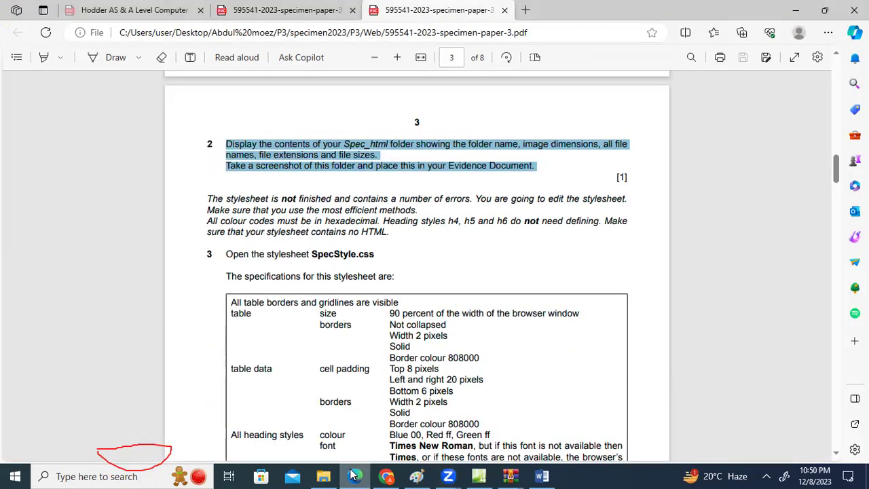
{"action": "left_click", "coordinate": [354, 475]}
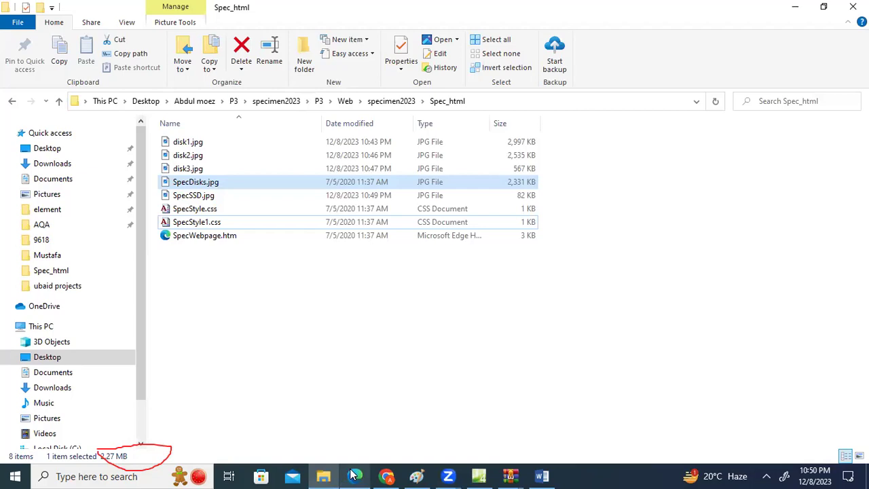
{"action": "left_click", "coordinate": [353, 476]}
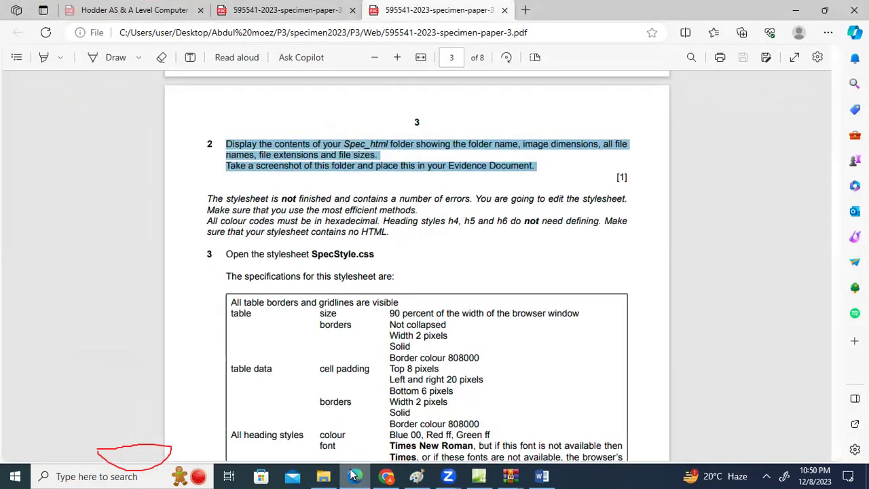
{"action": "left_click", "coordinate": [354, 475]}
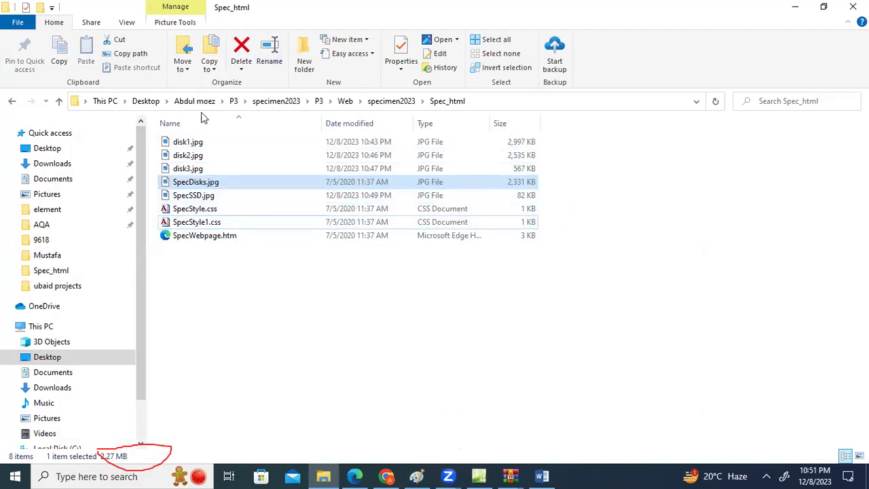
Show the Spec_html folder in the Content layout and check it against question 2 of the exam paper.
{"action": "left_click", "coordinate": [126, 23]}
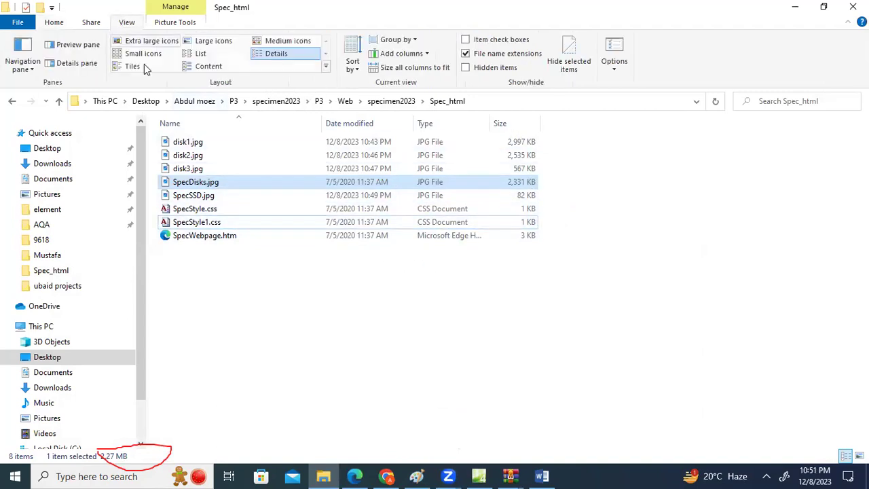
{"action": "left_click", "coordinate": [214, 68]}
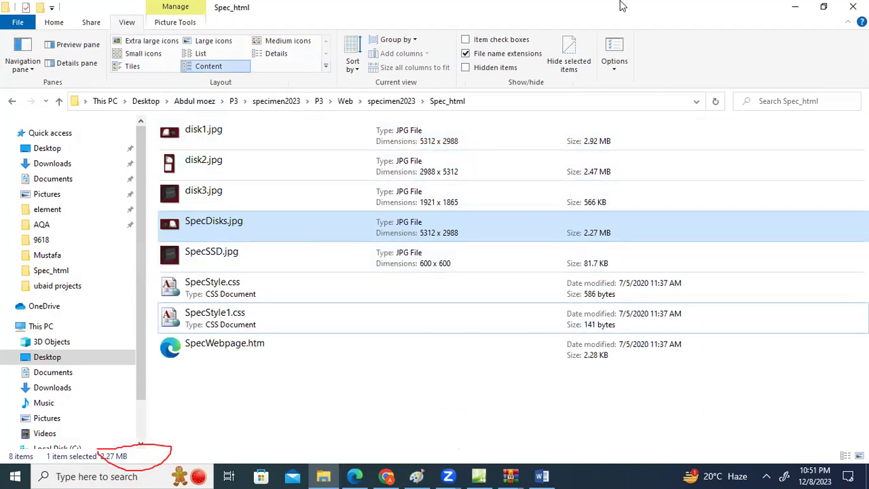
{"action": "left_click", "coordinate": [386, 476]}
{"action": "left_click", "coordinate": [363, 476]}
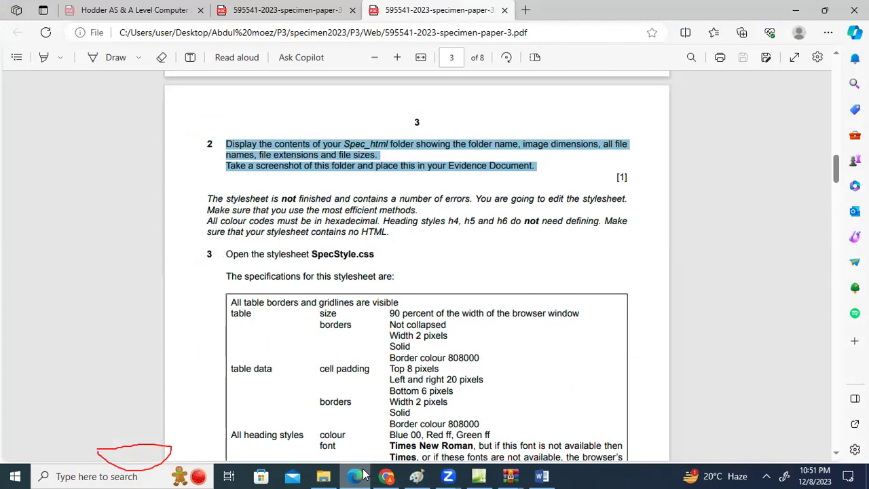
{"action": "left_click", "coordinate": [386, 476]}
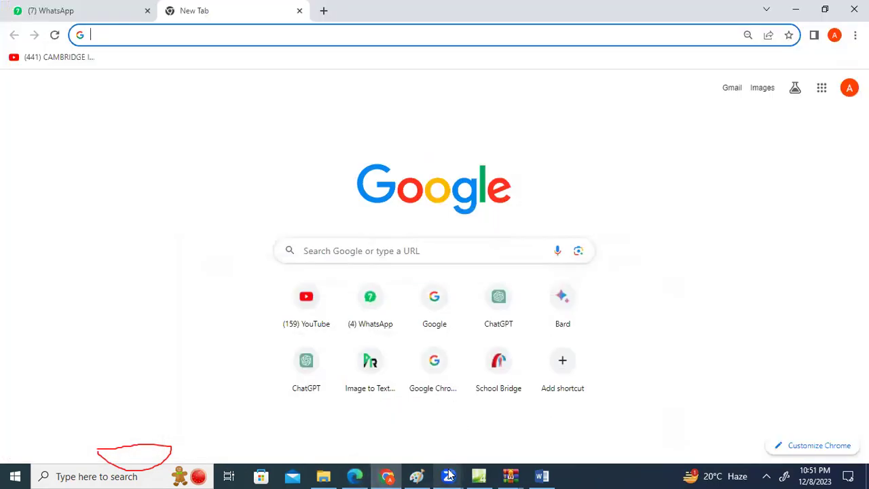
Capture the Spec_html folder window in File Explorer and paste the screenshot into the blank Word document.
{"action": "left_click", "coordinate": [324, 476]}
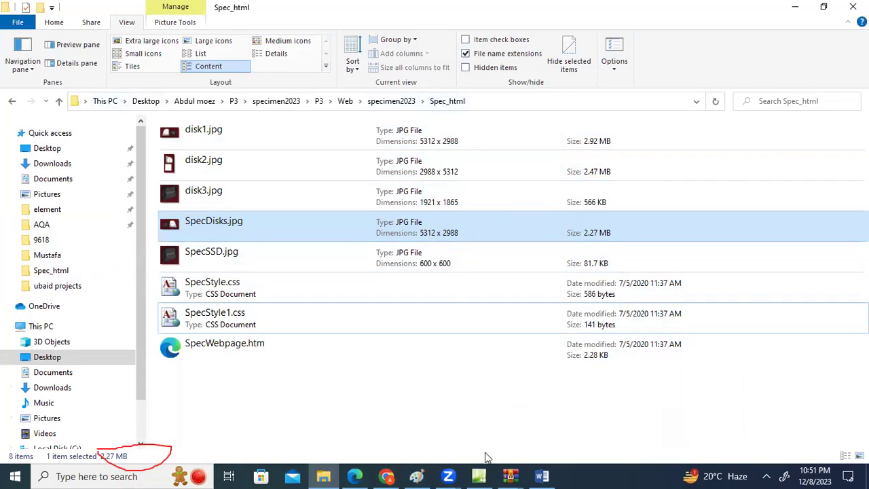
{"action": "left_click", "coordinate": [546, 476]}
{"action": "key", "text": "ctrl+v"}
Crop the pasted screenshot down to the folder path and file list, removing the surrounding ribbon, navigation pane and taskbar.
{"action": "left_click", "coordinate": [363, 241]}
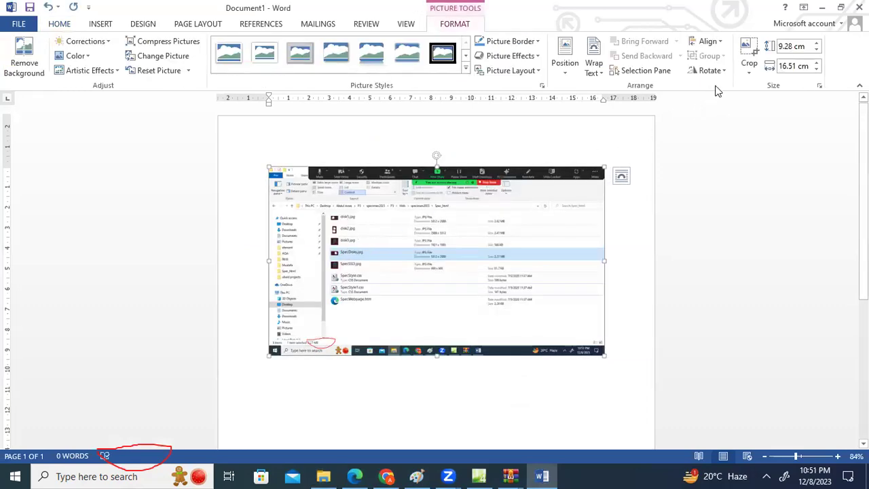
{"action": "left_click", "coordinate": [750, 53]}
{"action": "left_click_drag", "start_coordinate": [438, 170], "coordinate": [435, 199]}
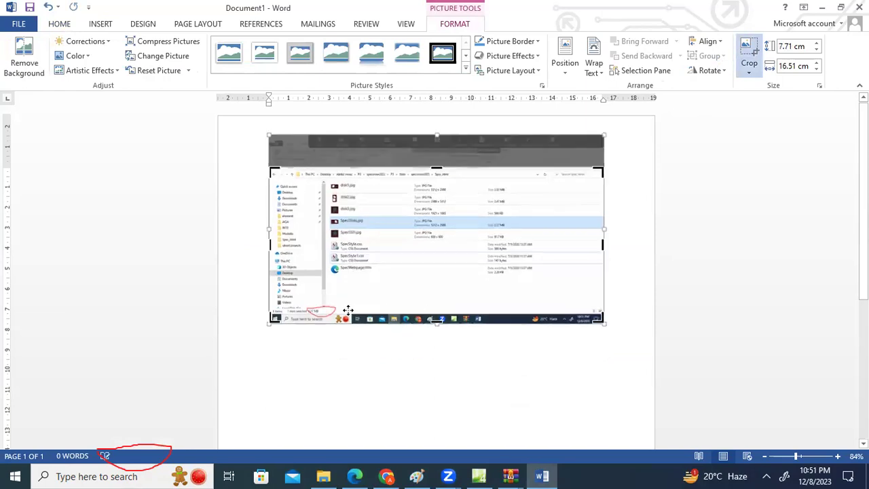
{"action": "left_click_drag", "start_coordinate": [268, 248], "coordinate": [297, 248]}
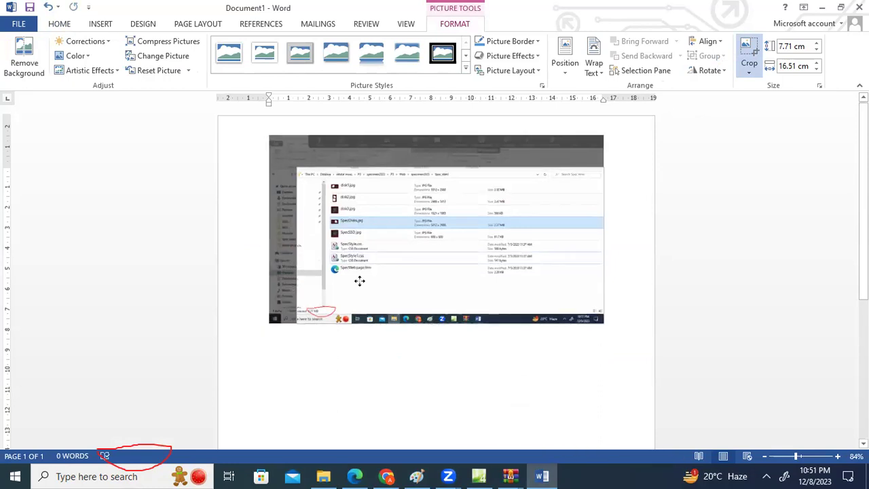
{"action": "left_click_drag", "start_coordinate": [421, 302], "coordinate": [423, 277]}
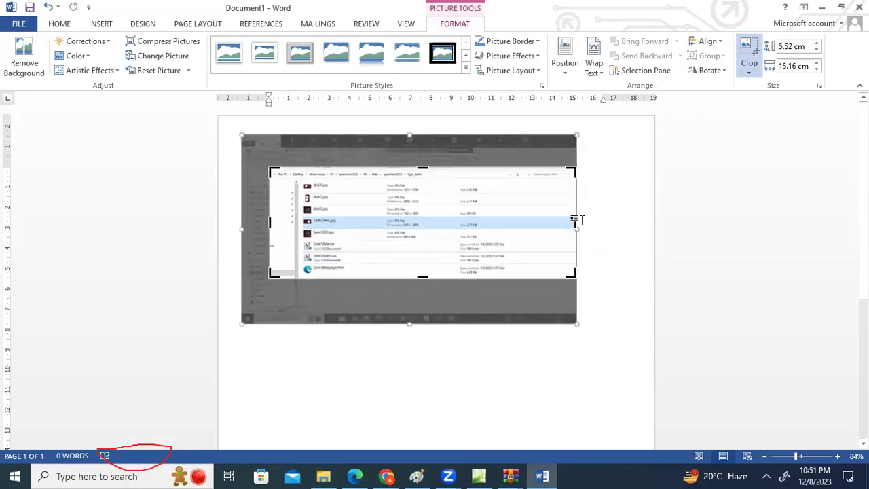
{"action": "left_click_drag", "start_coordinate": [574, 220], "coordinate": [457, 218]}
Enlarge the cropped folder screenshot to nearly the full page width and deselect it.
{"action": "left_click", "coordinate": [603, 244]}
{"action": "left_click_drag", "start_coordinate": [365, 279], "coordinate": [363, 343]}
{"action": "left_click_drag", "start_coordinate": [485, 256], "coordinate": [640, 256]}
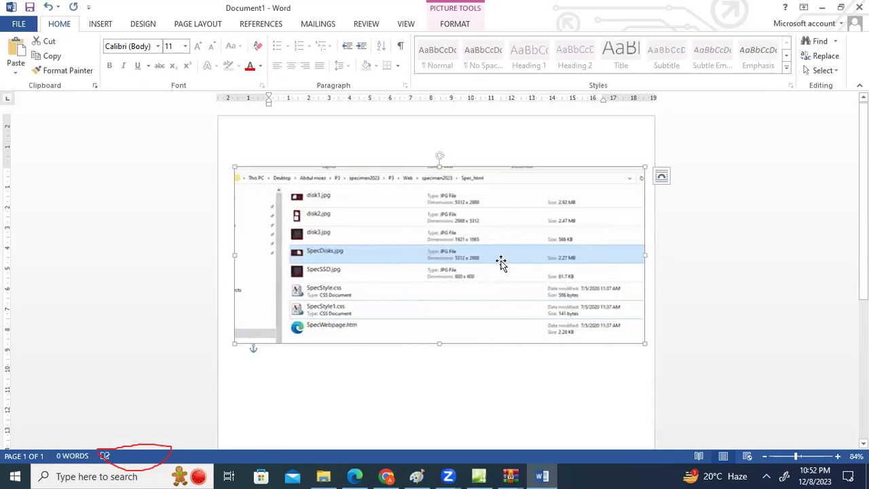
{"action": "left_click", "coordinate": [438, 400]}
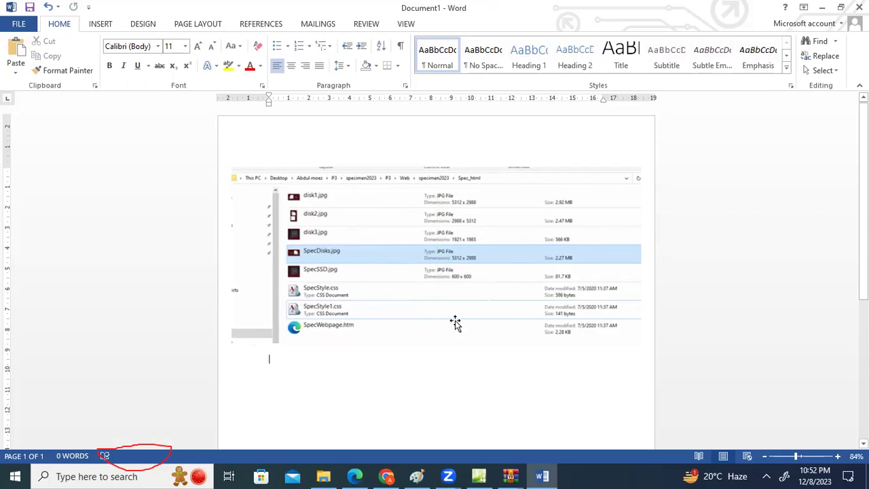
Read the stylesheet instructions above question 3 in the exam paper and check the files in the Spec_html folder.
{"action": "left_click", "coordinate": [355, 477]}
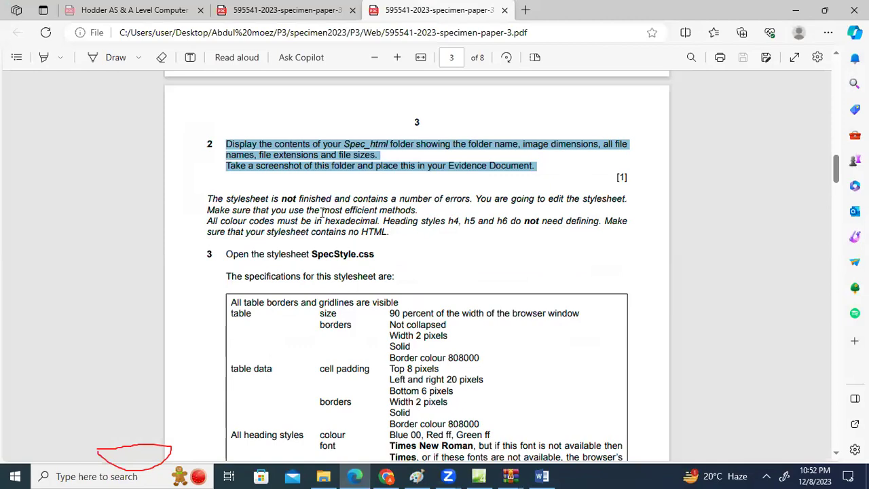
{"action": "left_click", "coordinate": [231, 215]}
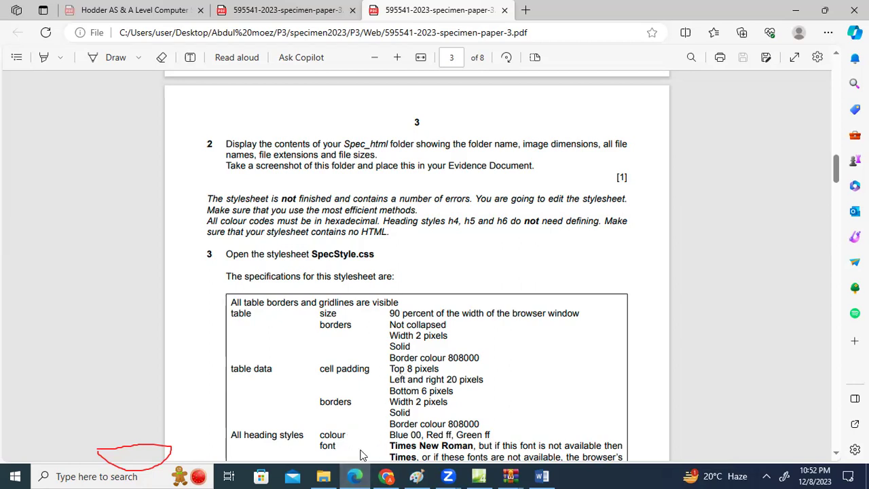
{"action": "left_click", "coordinate": [325, 475]}
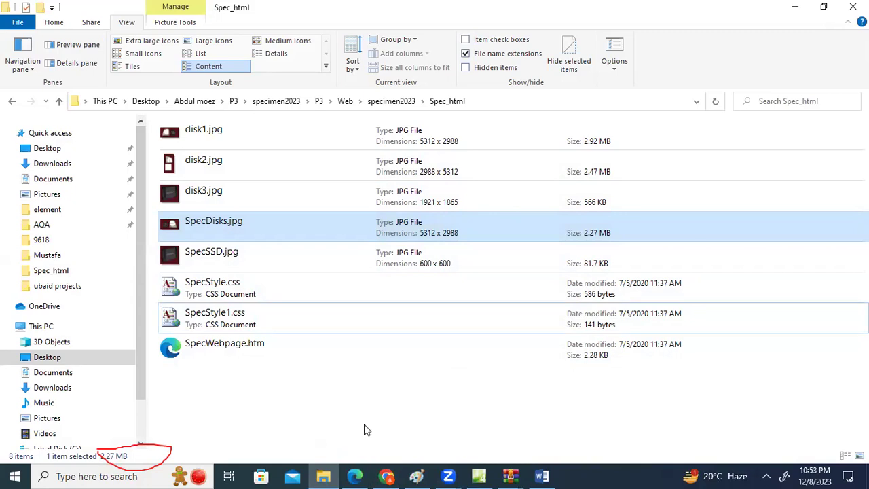
{"action": "left_click", "coordinate": [355, 476]}
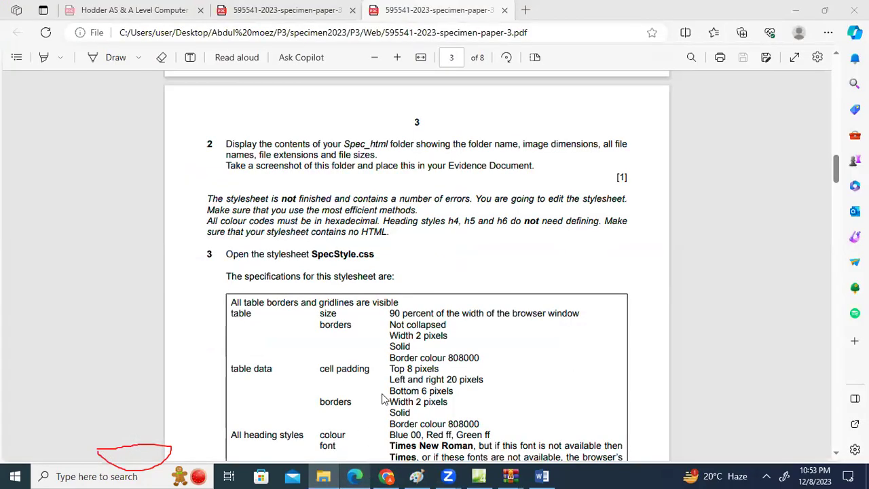
Check question 3 in the exam paper for the stylesheet file name and its table and heading specifications.
{"action": "scroll", "coordinate": [393, 372], "scroll_direction": "down", "scroll_amount": 1}
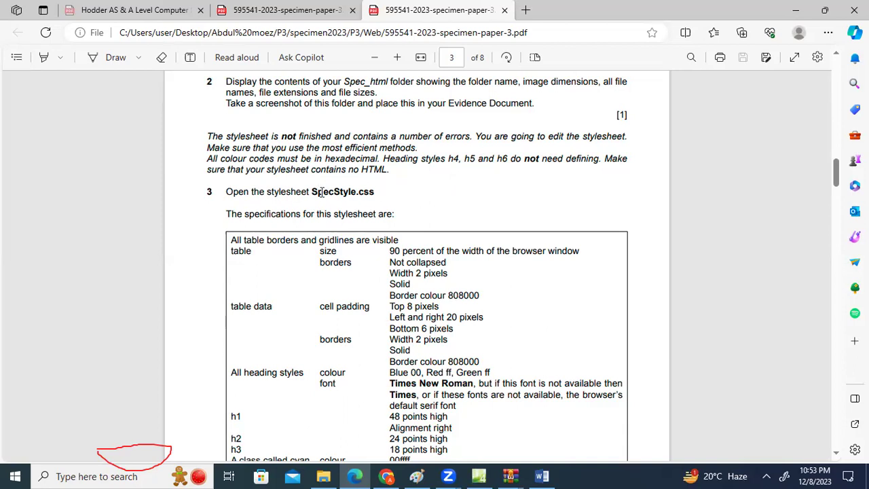
{"action": "left_click_drag", "start_coordinate": [312, 192], "coordinate": [372, 195]}
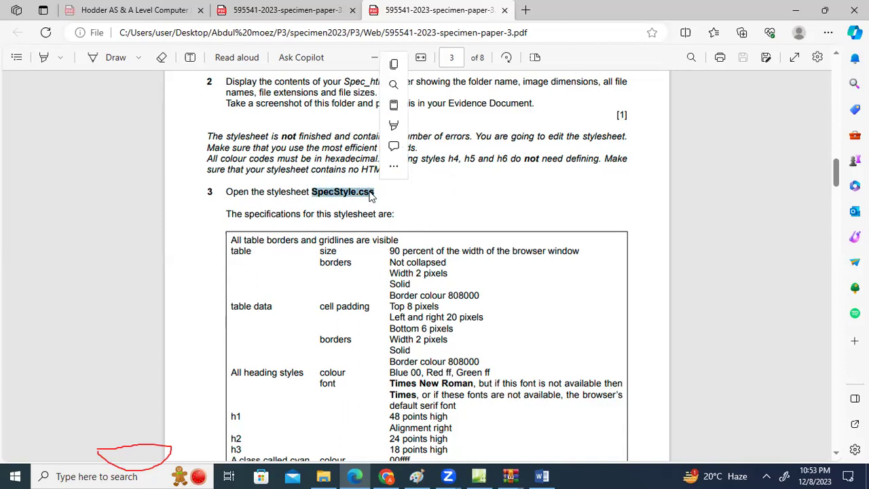
{"action": "left_click", "coordinate": [334, 219]}
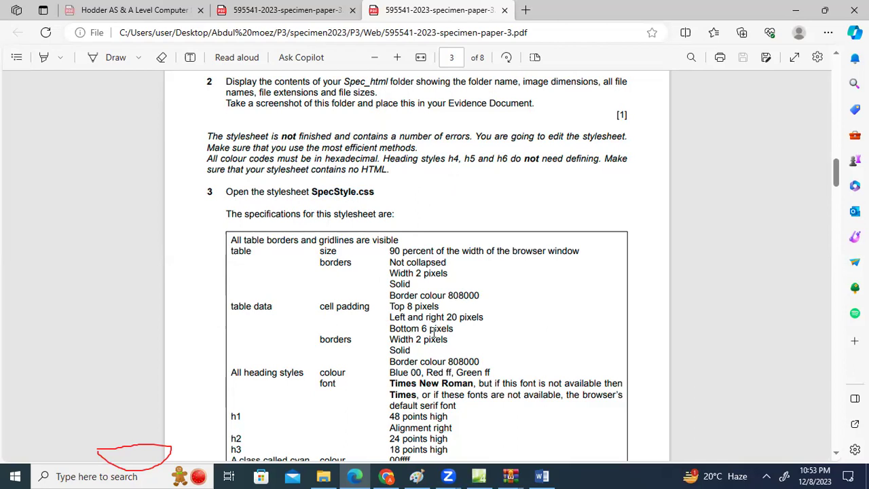
Switch to Expression Web and open SpecStyle.css from the Spec_html folder inside P3/specimen2023/P3/Web/specimen2023 in the student's desktop folder.
{"action": "left_click", "coordinate": [479, 477]}
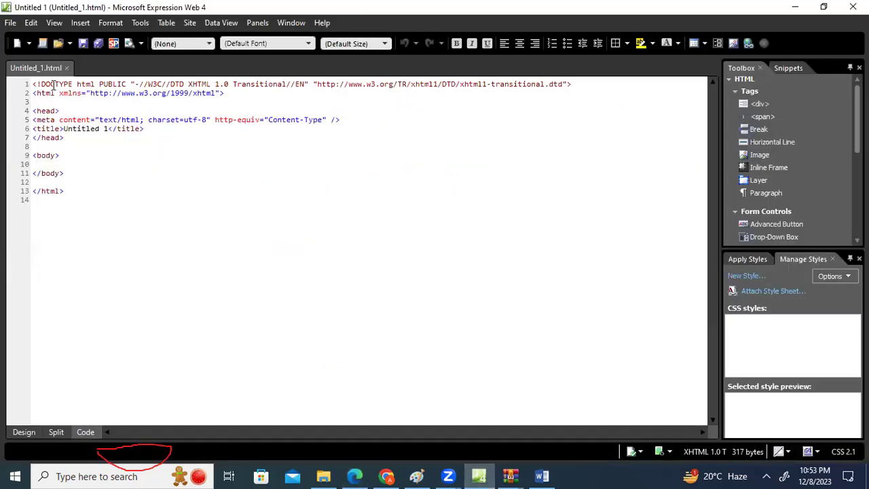
{"action": "left_click", "coordinate": [14, 24]}
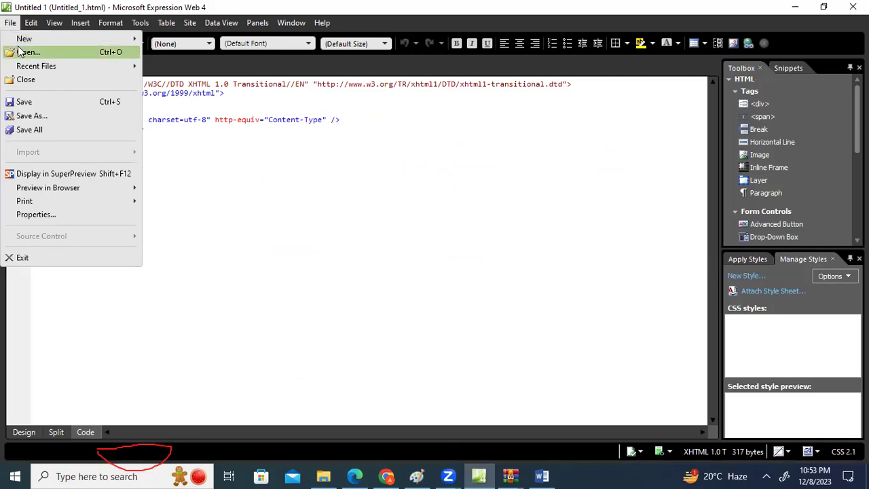
{"action": "left_click", "coordinate": [21, 52]}
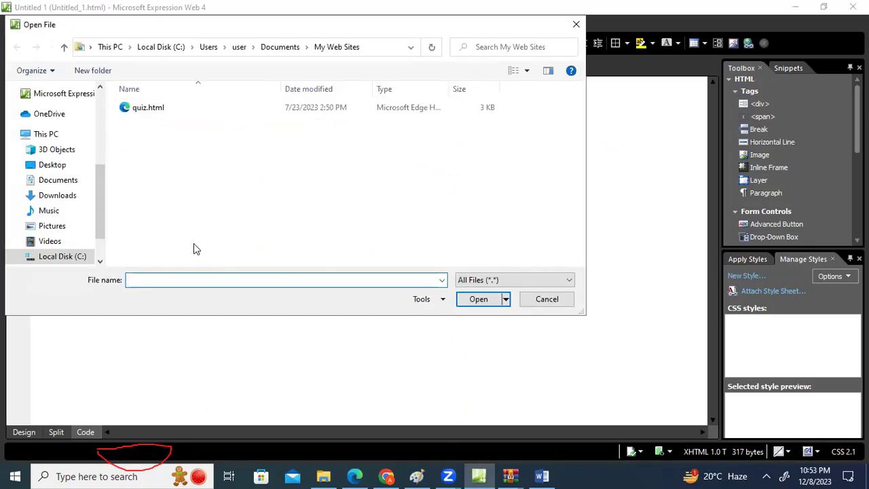
{"action": "left_click_drag", "start_coordinate": [98, 209], "coordinate": [104, 132]}
{"action": "left_click", "coordinate": [61, 116]}
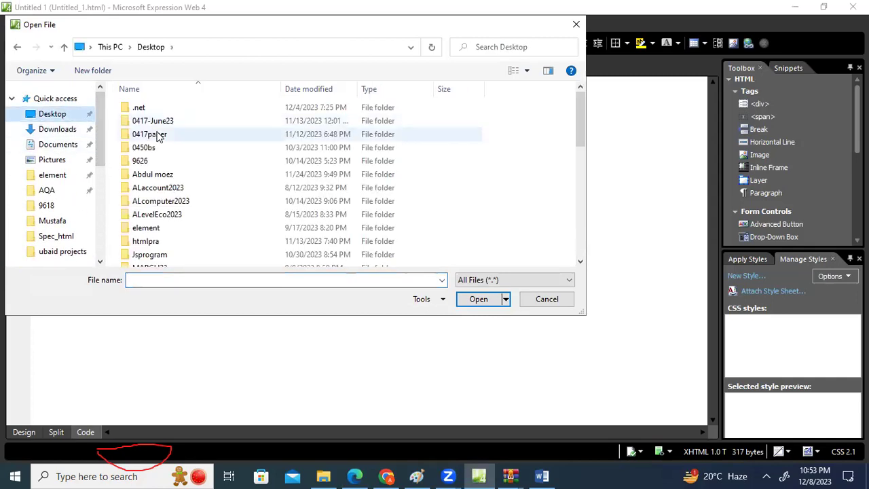
{"action": "double_click", "coordinate": [211, 176]}
{"action": "double_click", "coordinate": [192, 134]}
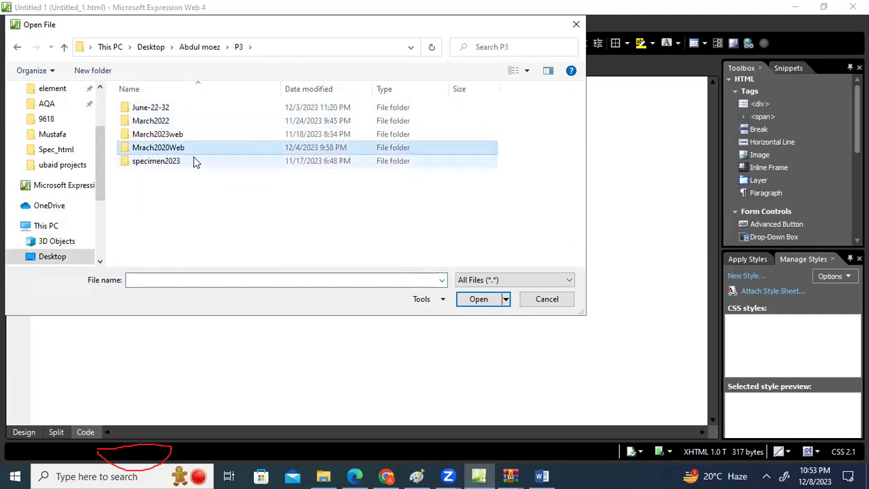
{"action": "double_click", "coordinate": [193, 160]}
{"action": "double_click", "coordinate": [195, 109]}
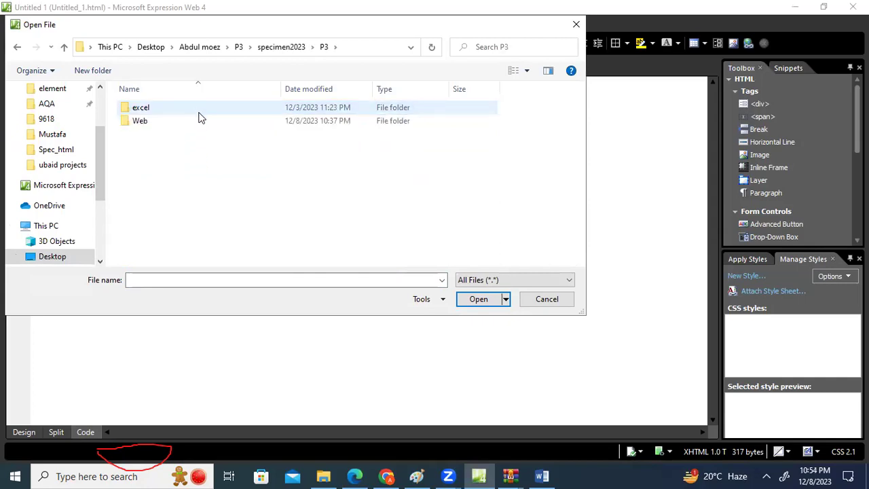
{"action": "double_click", "coordinate": [198, 121]}
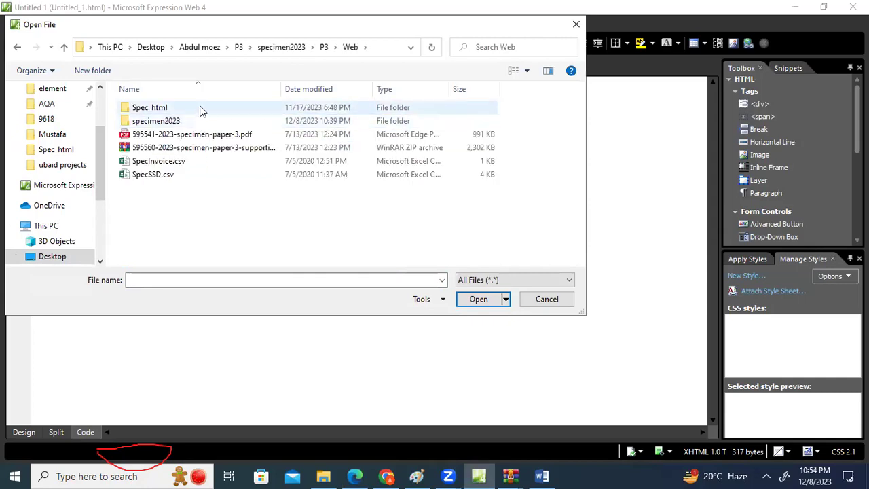
{"action": "double_click", "coordinate": [201, 121]}
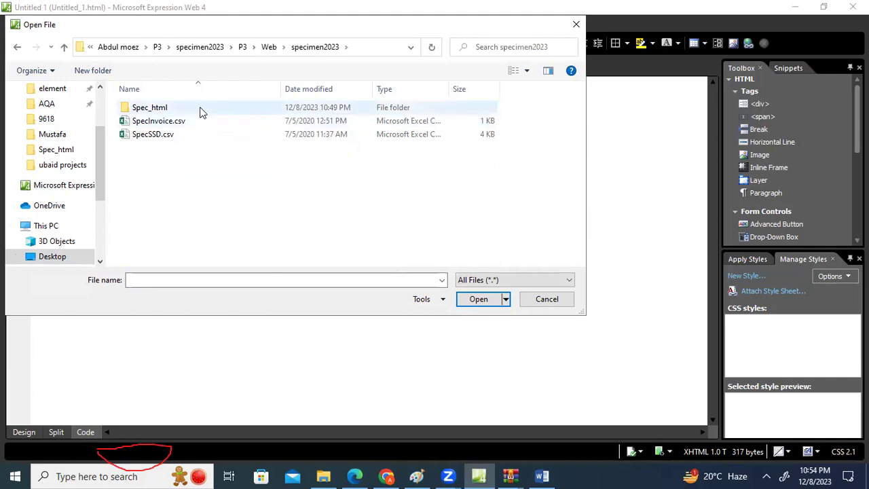
{"action": "double_click", "coordinate": [200, 111]}
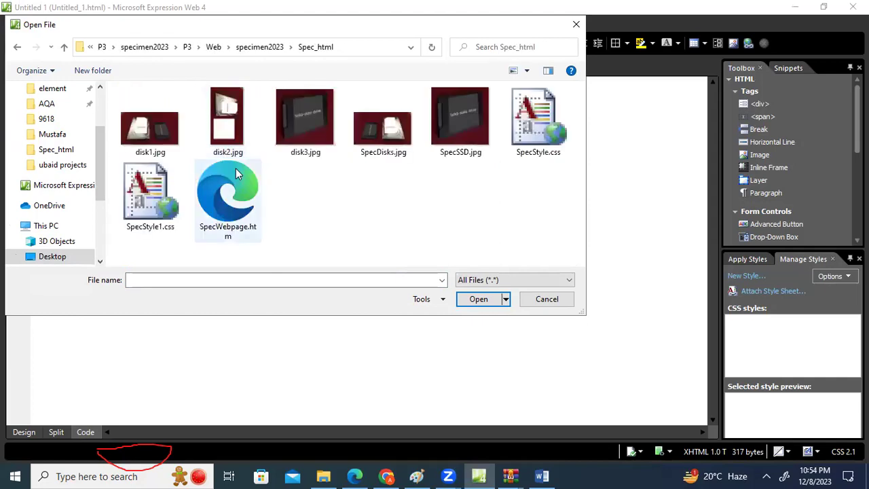
{"action": "double_click", "coordinate": [538, 123]}
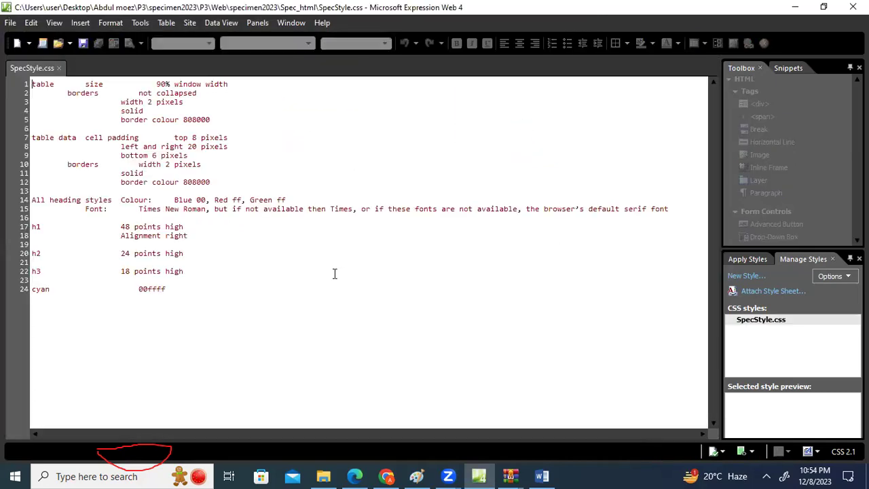